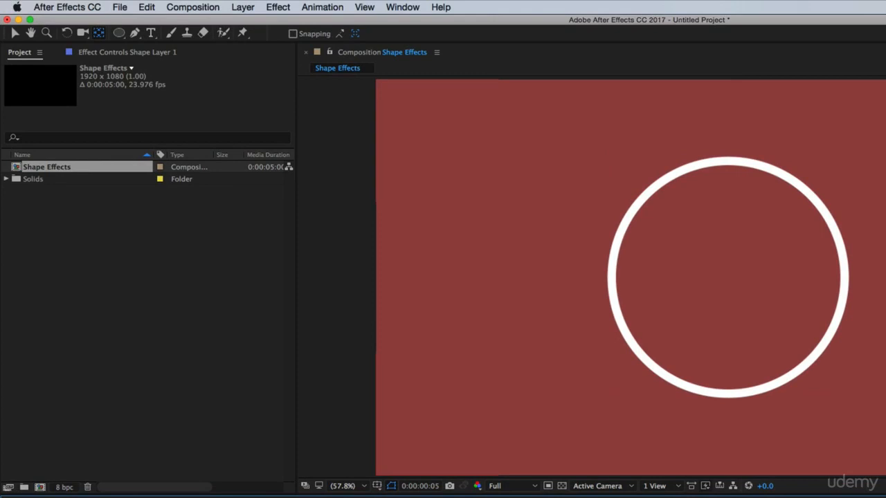
# Step: Set the stroke width of the circle on Shape Layer 1 to 25 px
pyautogui.press('super+Down')
pyautogui.press('super+Up')
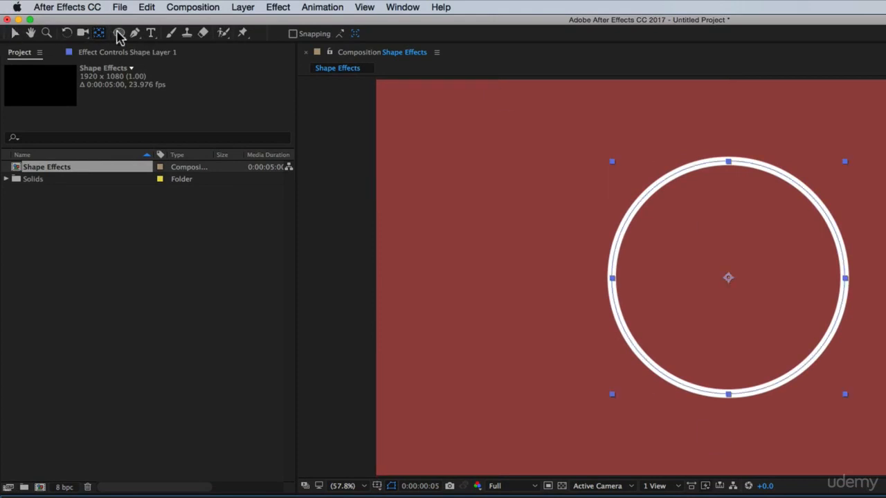
pyautogui.click(119, 33)
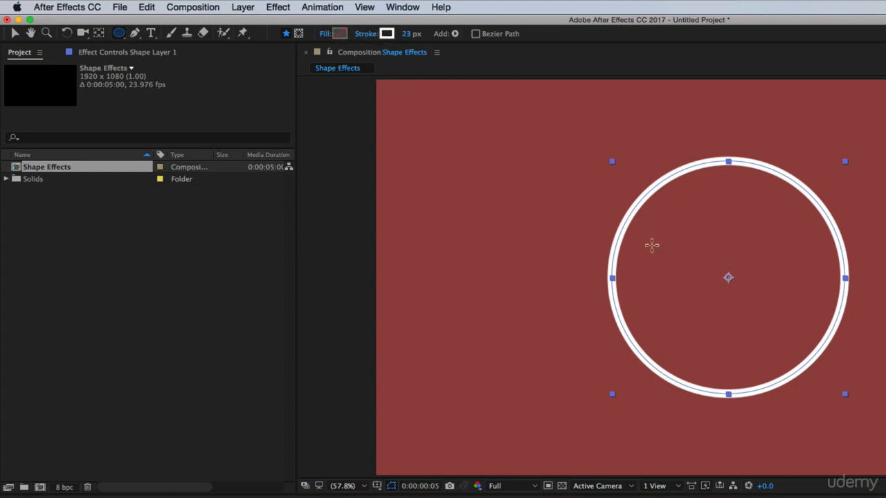
pyautogui.press('shift')
pyautogui.click(411, 33)
pyautogui.write('25')
pyautogui.press('Return')
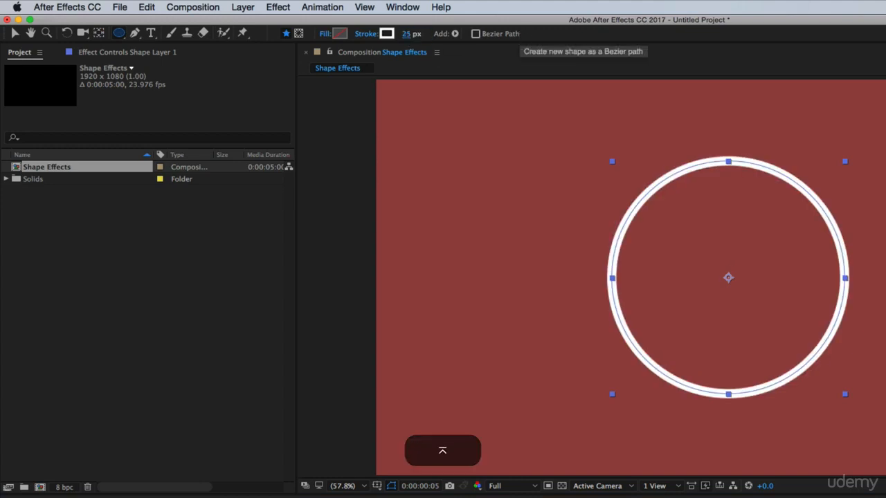
# Step: Add a Wiggle Paths operator to the contents of Shape Layer 1 and preview the animation
pyautogui.click(326, 488)
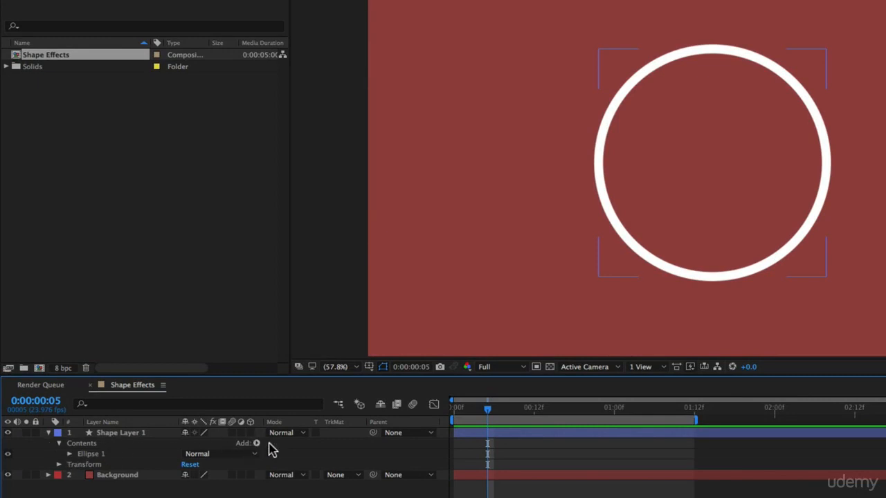
pyautogui.click(257, 443)
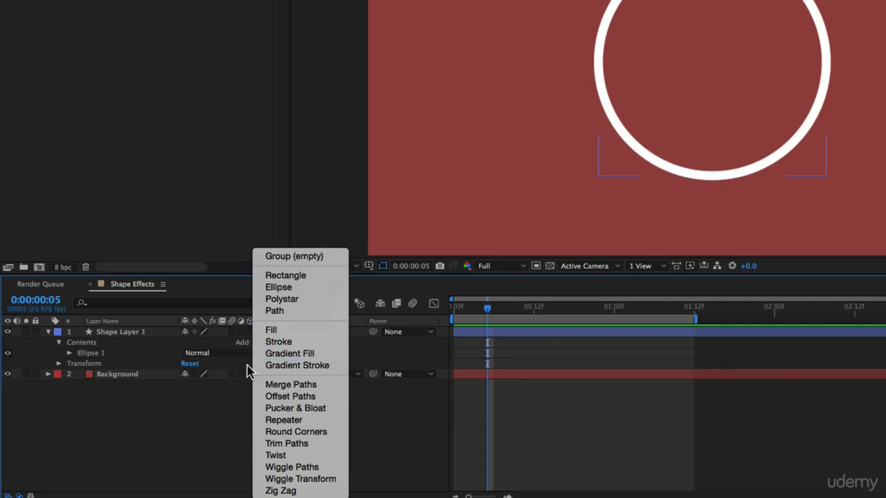
pyautogui.click(296, 467)
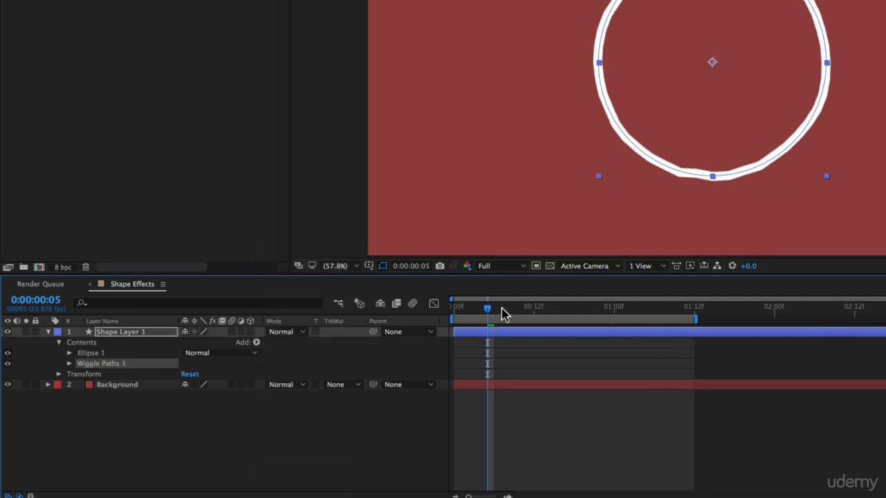
pyautogui.press('space')
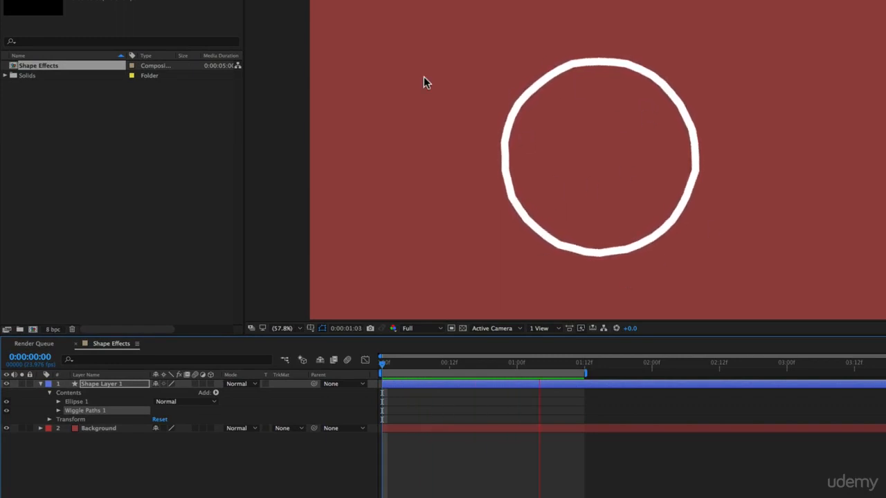
pyautogui.press('space')
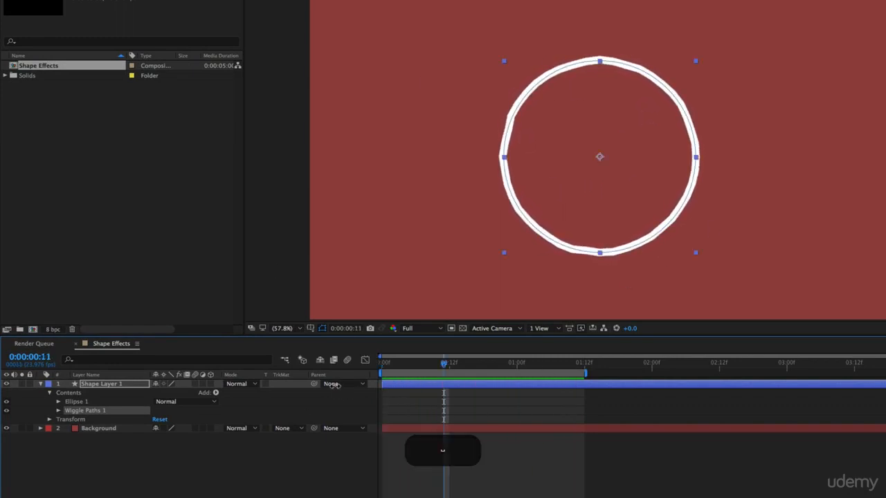
# Step: Set the Wiggle Paths size to 67 and its points to Smooth, and play back the result
pyautogui.click(58, 410)
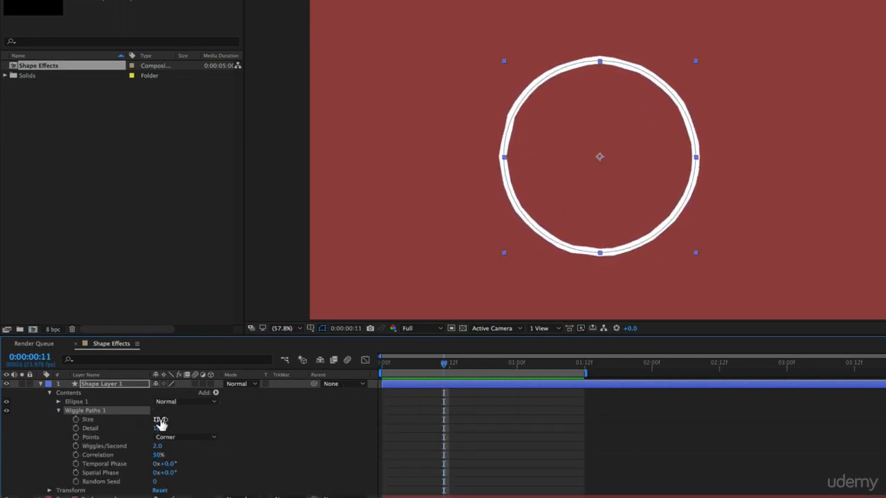
pyautogui.moveTo(166, 424)
pyautogui.mouseDown()
pyautogui.moveTo(175, 435)
pyautogui.moveTo(179, 428)
pyautogui.mouseUp()
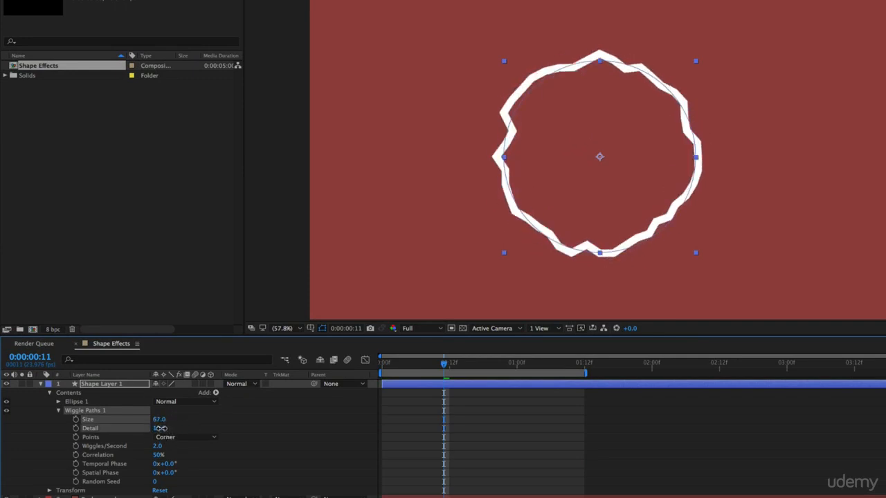
pyautogui.click(160, 428)
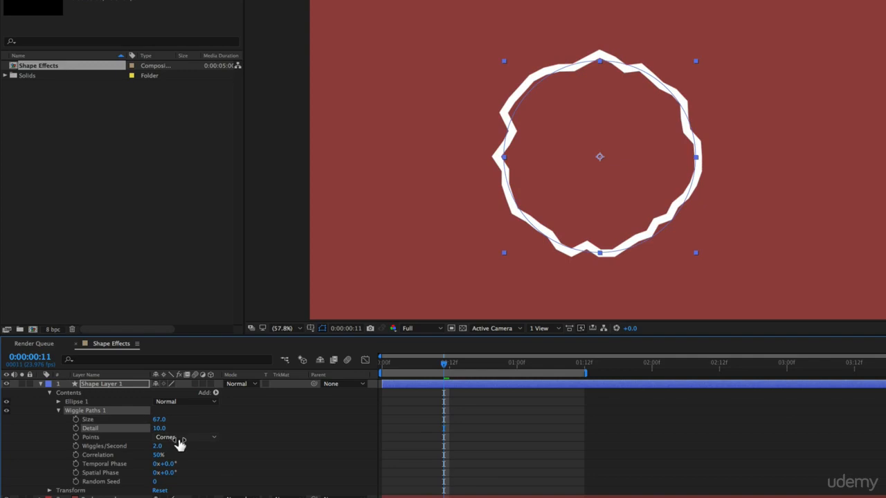
pyautogui.click(178, 443)
pyautogui.click(184, 458)
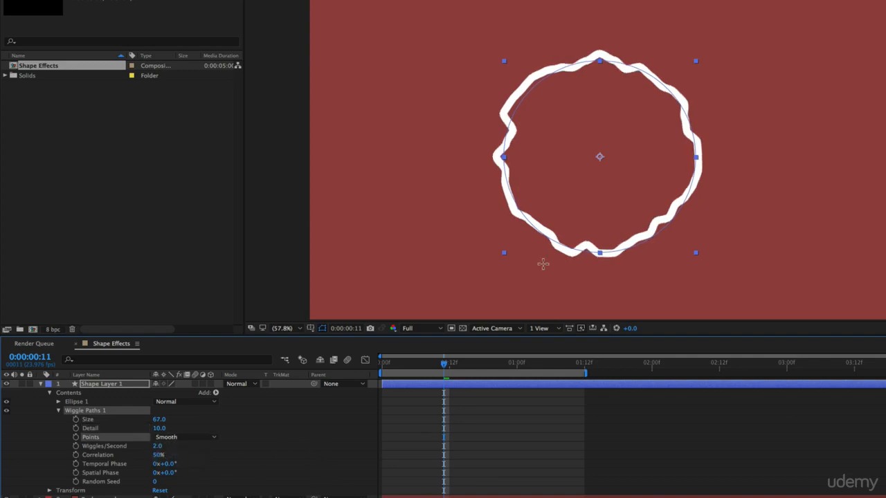
pyautogui.press('space')
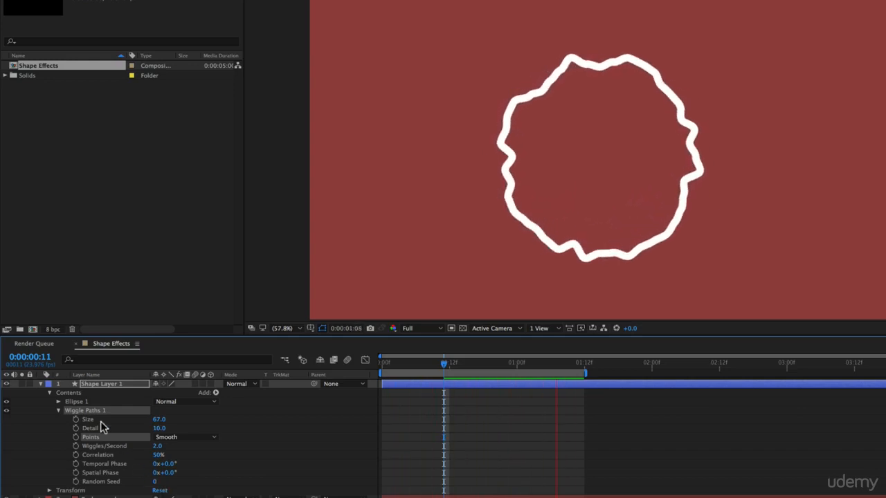
pyautogui.press('space')
# Step: Delete Wiggle Paths from Shape Layer 1 and add a Zig Zag operator instead
pyautogui.press('BackSpace')
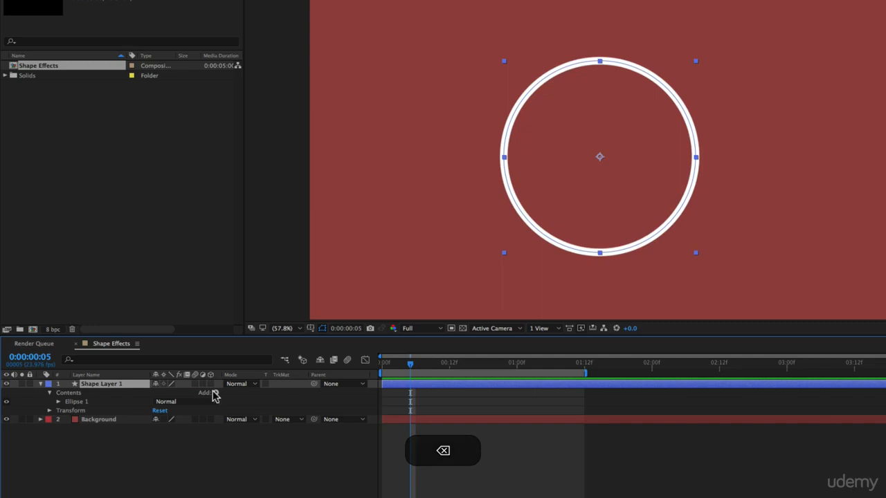
pyautogui.click(214, 395)
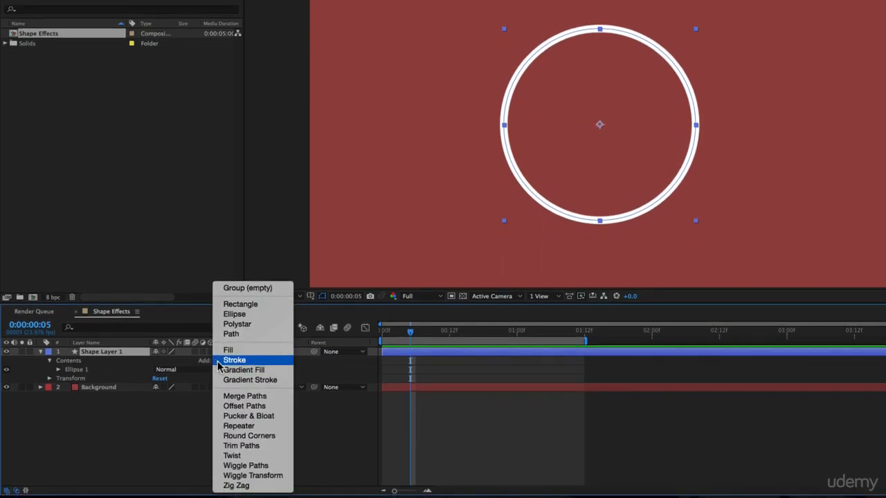
pyautogui.click(235, 485)
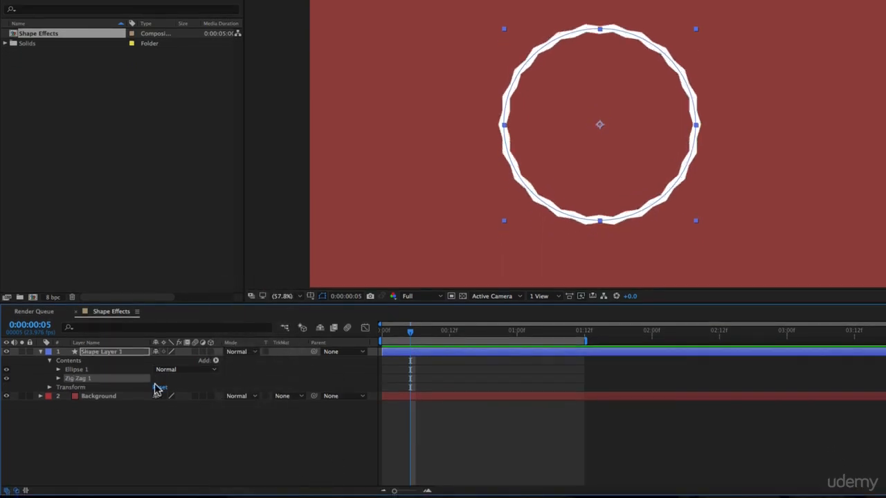
# Step: Set the Zig Zag size to 57 with 29 ridges per segment and scrub through the timeline
pyautogui.click(58, 378)
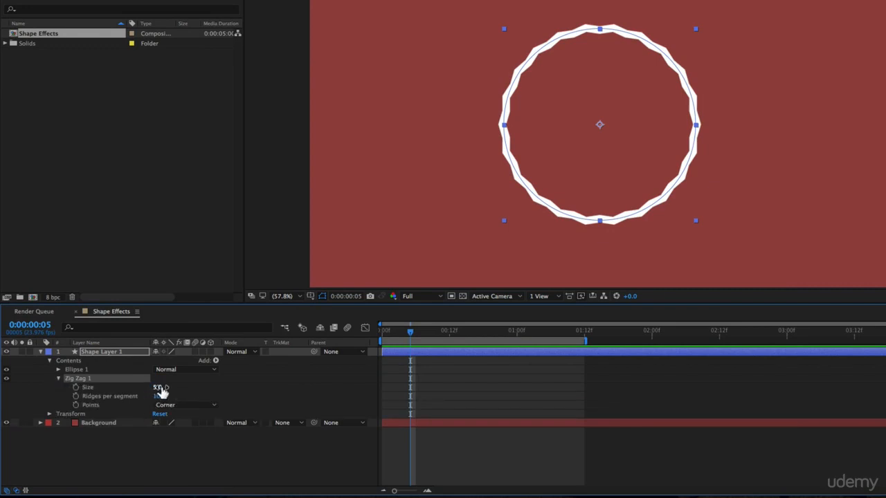
pyautogui.moveTo(160, 391)
pyautogui.mouseDown()
pyautogui.moveTo(200, 389)
pyautogui.moveTo(156, 397)
pyautogui.moveTo(171, 397)
pyautogui.mouseUp()
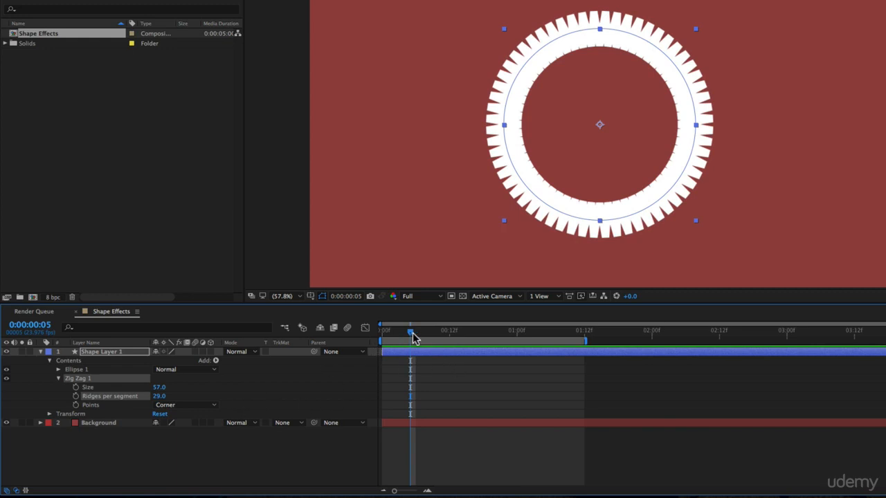
pyautogui.moveTo(413, 337); pyautogui.dragTo(504, 353)
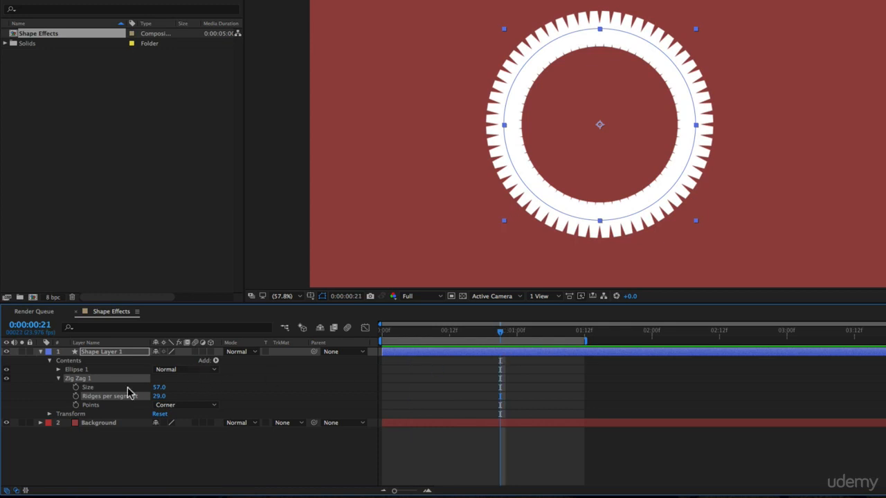
# Step: Delete Zig Zag from Shape Layer 1, add a Trim Paths operator instead, and scrub through the timeline
pyautogui.press('BackSpace')
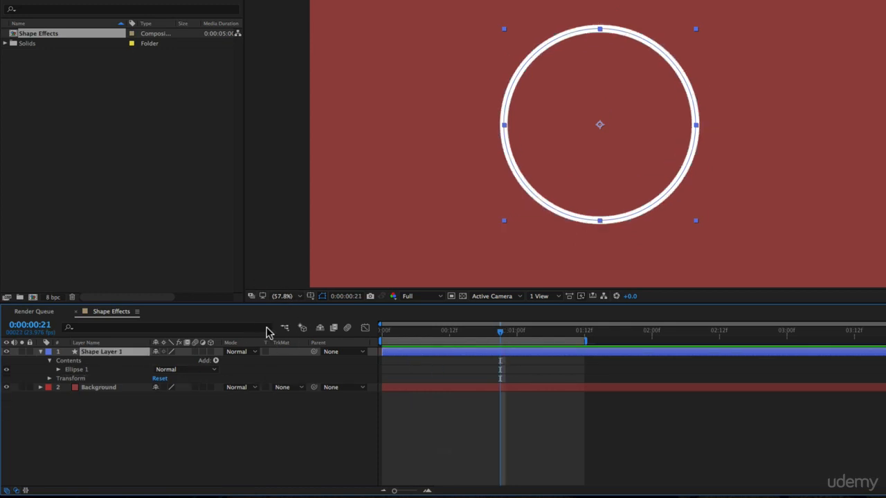
pyautogui.click(216, 361)
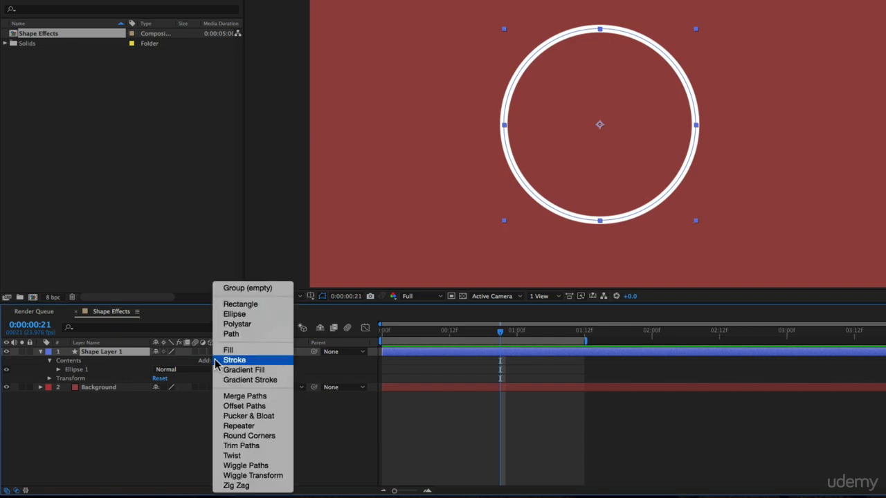
pyautogui.click(257, 446)
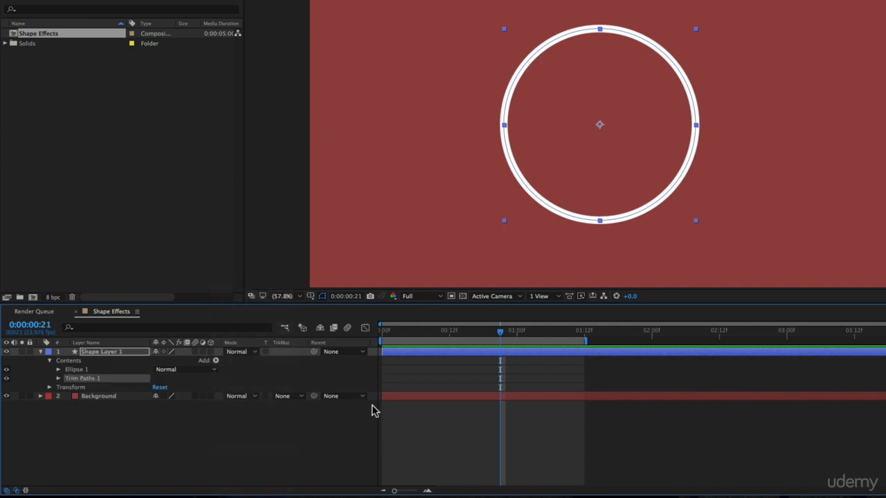
pyautogui.moveTo(432, 330); pyautogui.dragTo(480, 330)
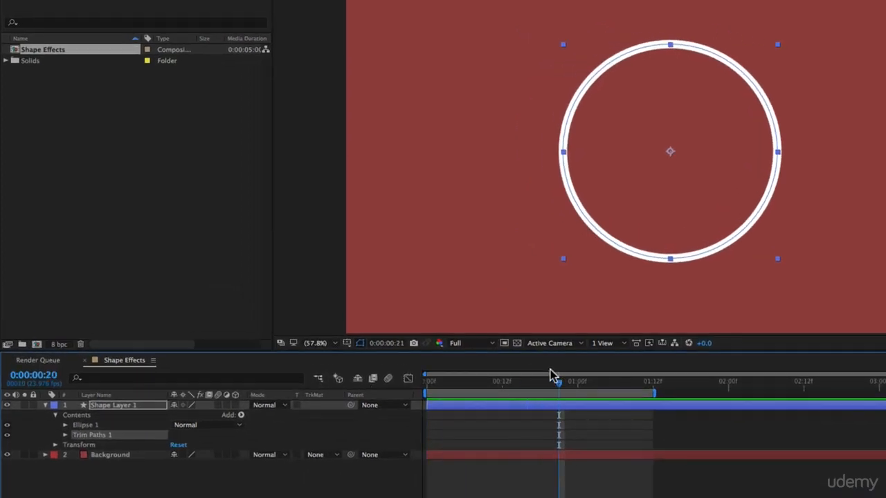
pyautogui.moveTo(464, 385); pyautogui.dragTo(483, 388)
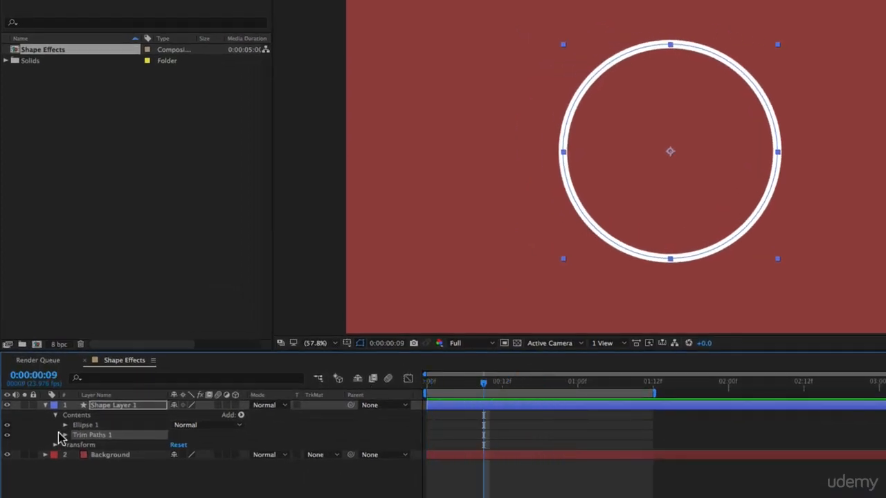
# Step: Set the Trim Paths End value to 0% and start keyframing it at 0:00:00:00
pyautogui.click(65, 435)
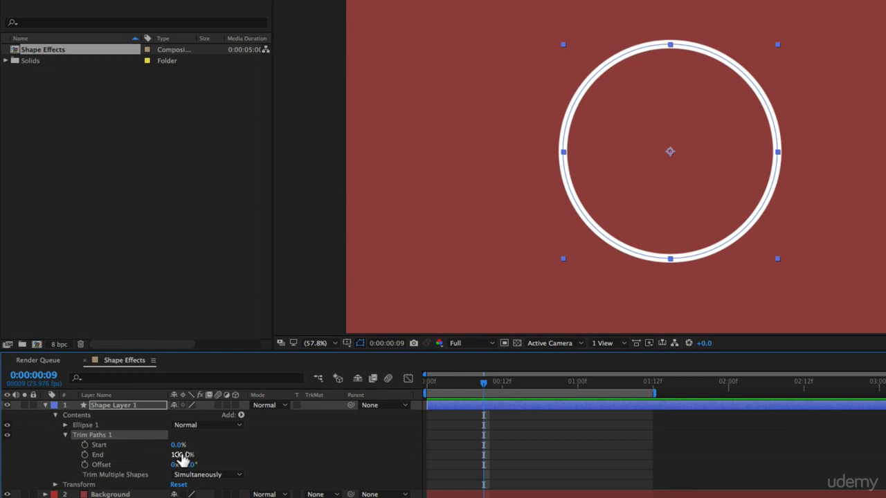
pyautogui.moveTo(182, 458)
pyautogui.mouseDown()
pyautogui.moveTo(128, 465)
pyautogui.moveTo(200, 465)
pyautogui.moveTo(124, 460)
pyautogui.moveTo(195, 458)
pyautogui.moveTo(138, 457)
pyautogui.mouseUp()
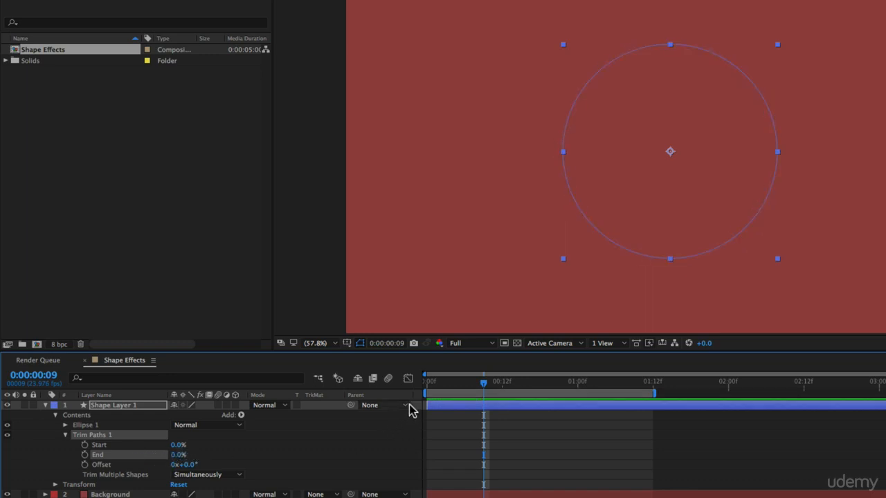
pyautogui.click(428, 382)
pyautogui.click(85, 454)
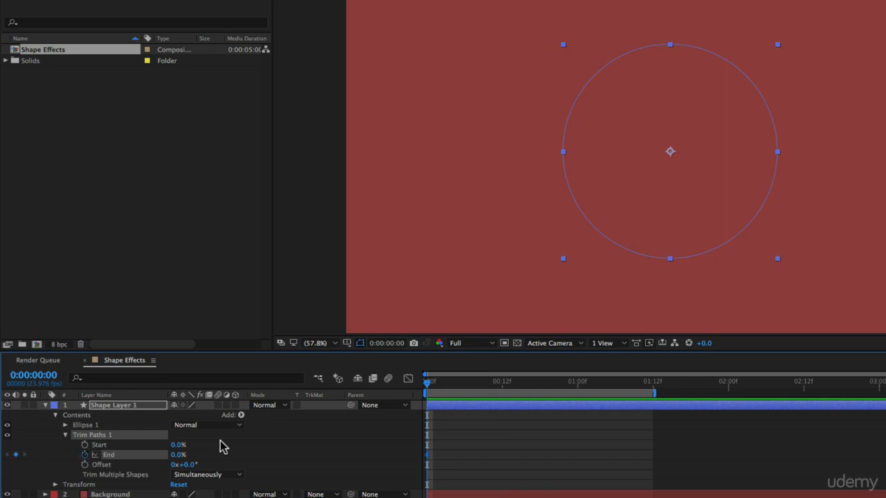
# Step: Keyframe the Trim Paths End at 100% at 0:00:01:00 and preview the stroke animation from the start
pyautogui.moveTo(436, 384); pyautogui.dragTo(575, 392)
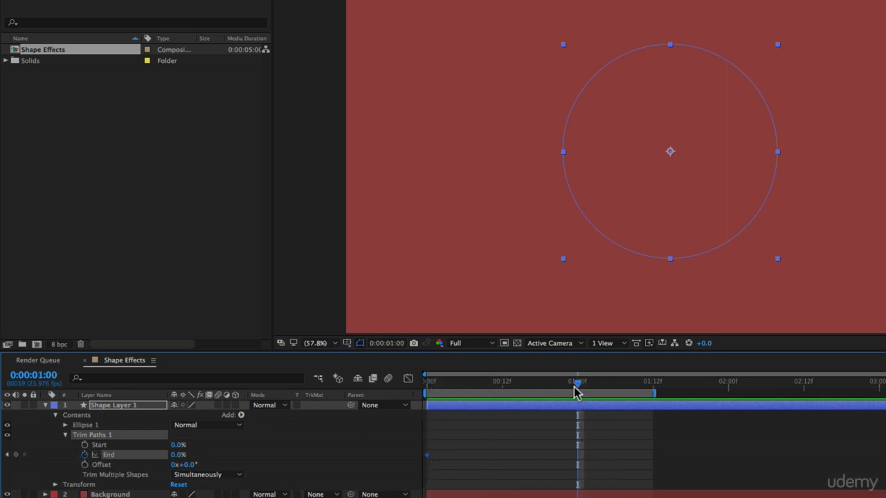
pyautogui.moveTo(190, 456); pyautogui.dragTo(278, 461)
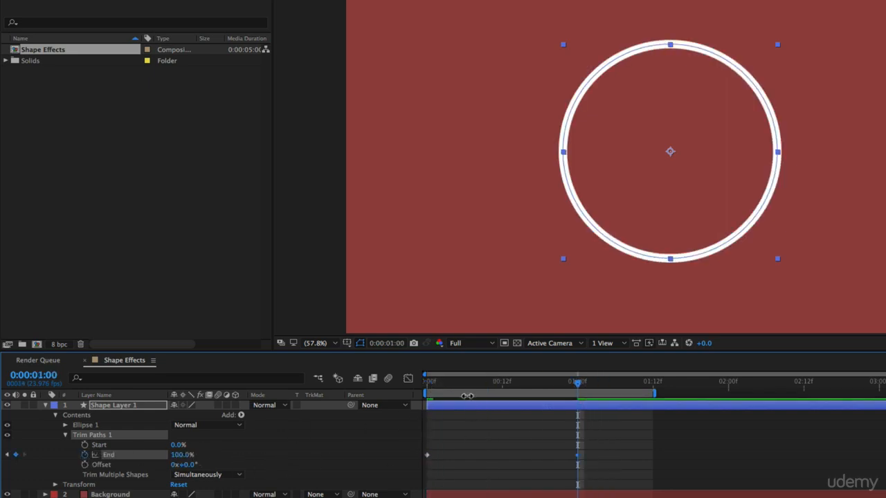
pyautogui.click(459, 386)
pyautogui.press('Home')
pyautogui.press('space')
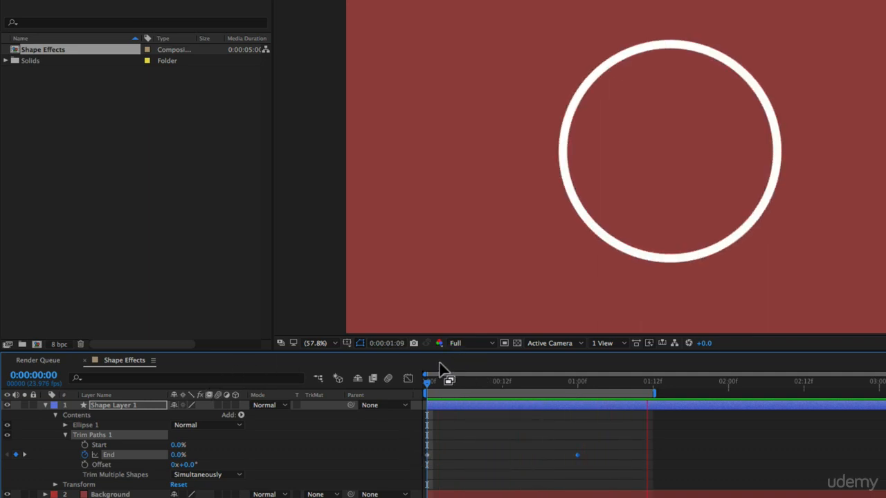
pyautogui.press('space')
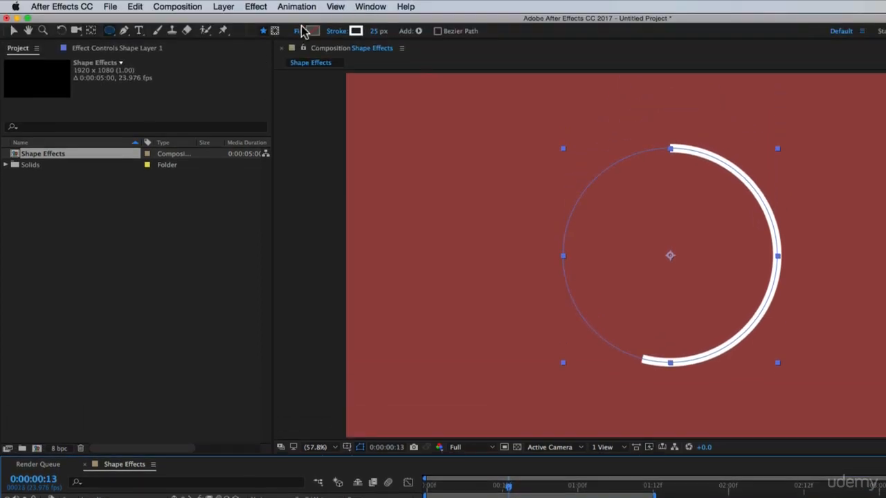
# Step: Give the circle a dark teal fill and scrub the timeline to check how Trim Paths affects it
pyautogui.click(312, 30)
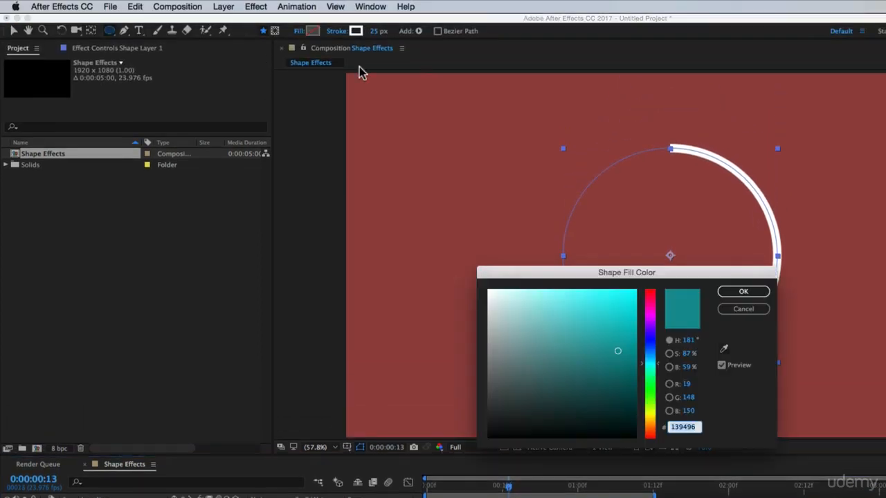
pyautogui.moveTo(632, 341); pyautogui.dragTo(637, 360)
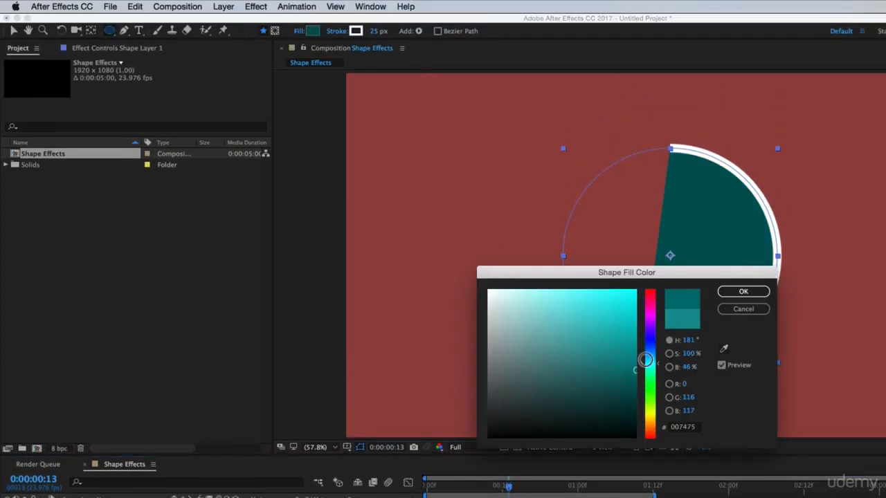
pyautogui.click(742, 291)
pyautogui.moveTo(434, 486); pyautogui.dragTo(493, 488)
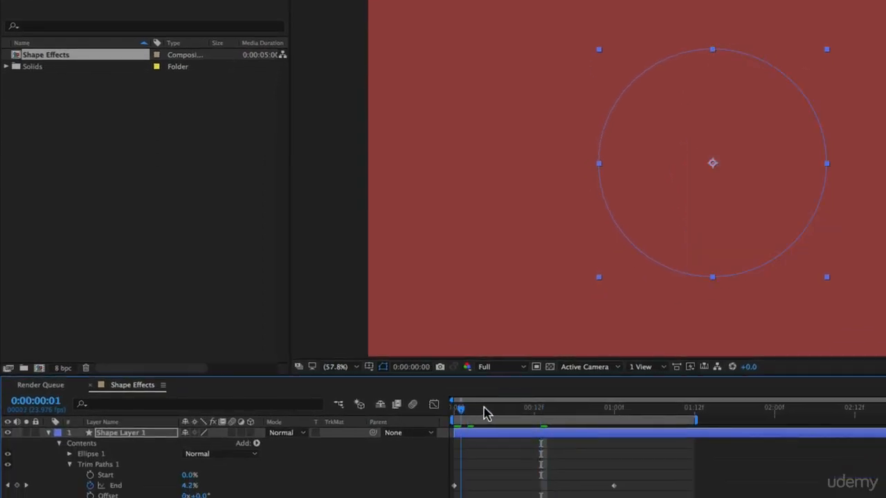
pyautogui.moveTo(522, 412)
pyautogui.mouseDown()
pyautogui.moveTo(619, 413)
pyautogui.moveTo(484, 425)
pyautogui.moveTo(546, 415)
pyautogui.moveTo(498, 419)
pyautogui.moveTo(521, 412)
pyautogui.mouseUp()
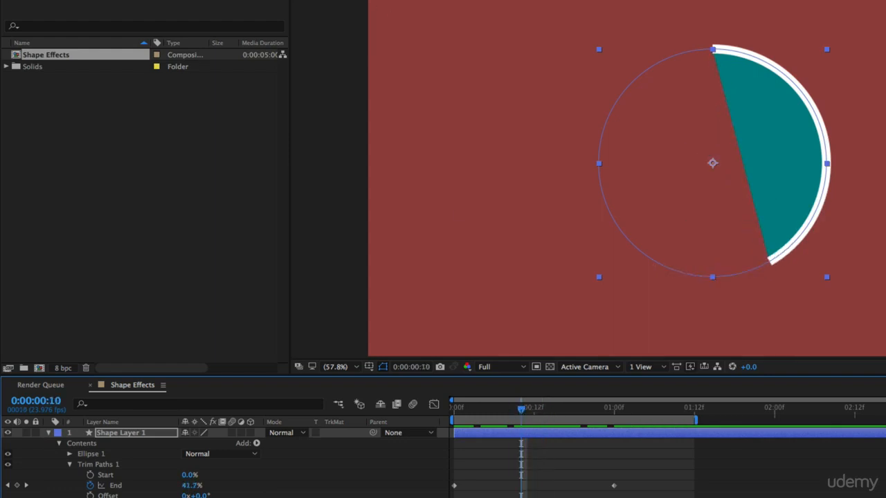
# Step: Set the circle's fill to None, leaving only the stroke, and scrub the timeline
pyautogui.click(592, 236)
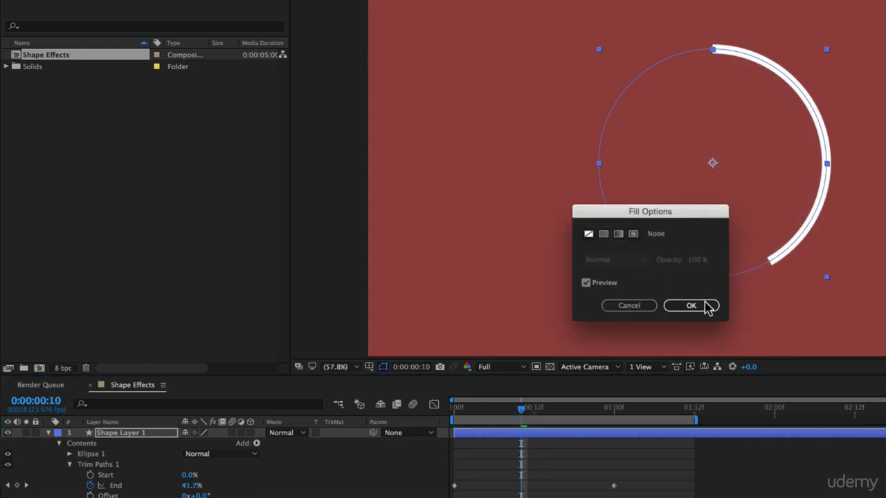
pyautogui.click(683, 306)
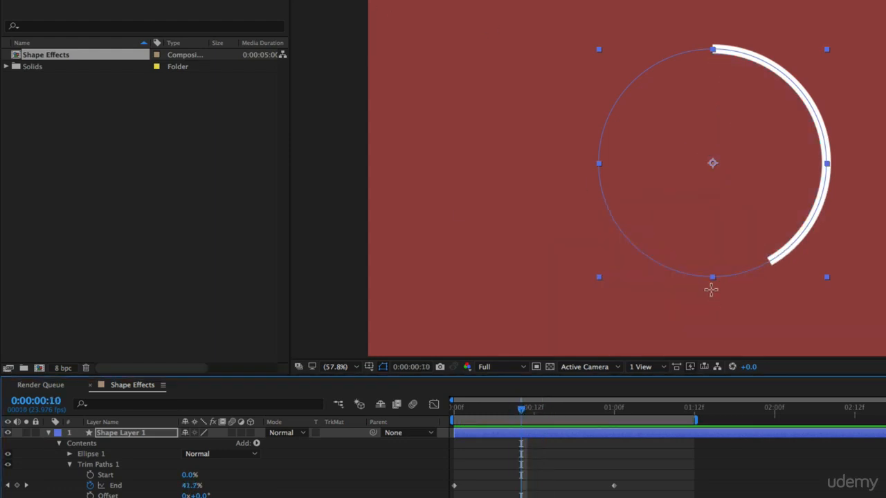
pyautogui.click(466, 410)
# Step: Apply Easy Ease to both Trim Paths End keyframes and preview the stroke animation
pyautogui.moveTo(660, 467); pyautogui.dragTo(379, 497)
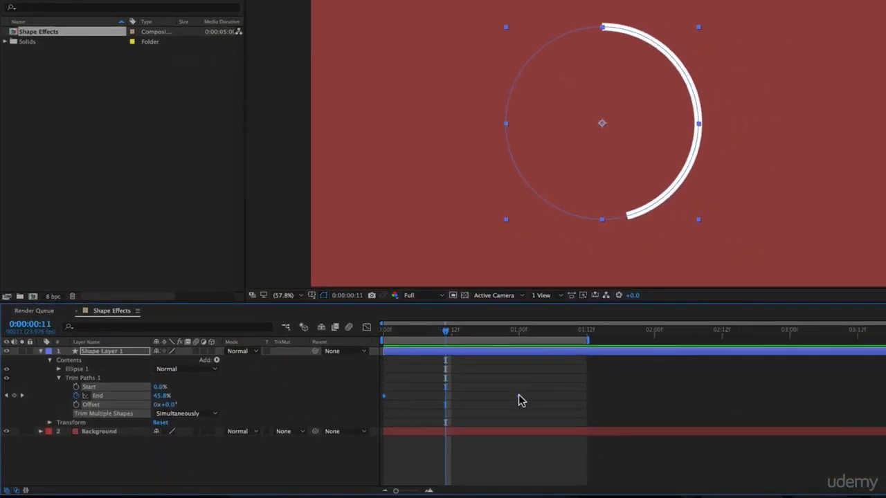
pyautogui.rightClick(520, 401)
pyautogui.moveTo(570, 485)
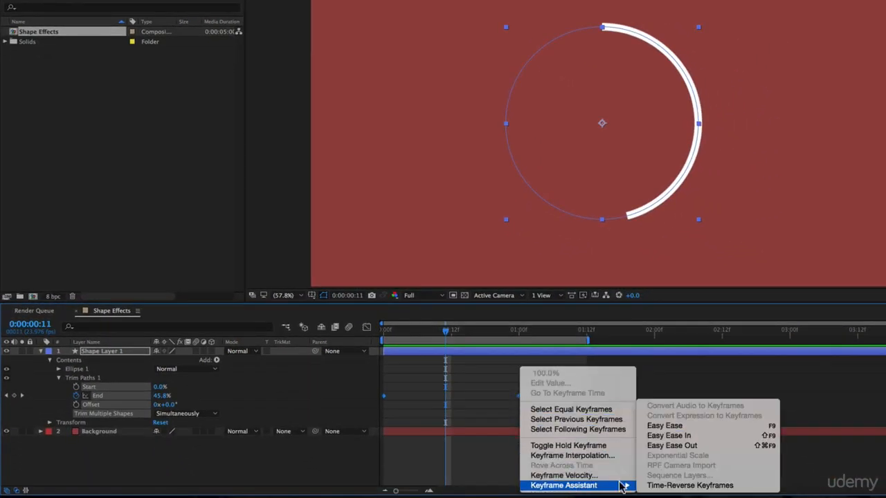
pyautogui.click(674, 426)
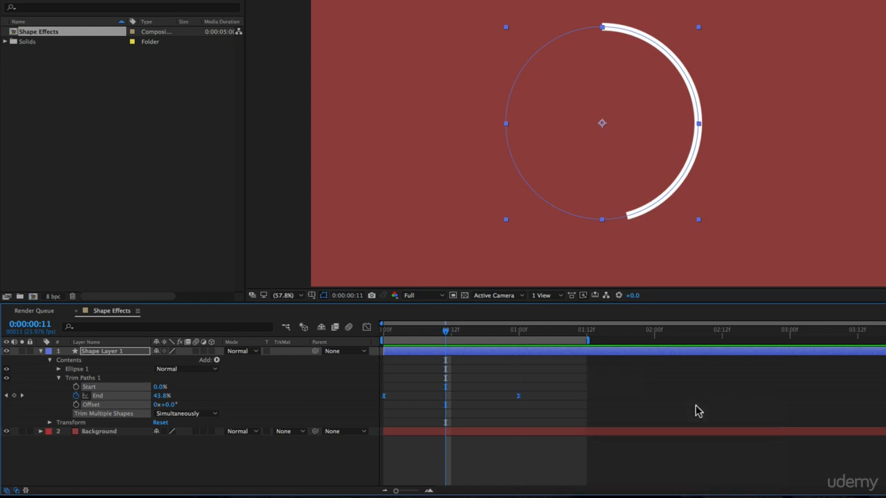
pyautogui.press('space')
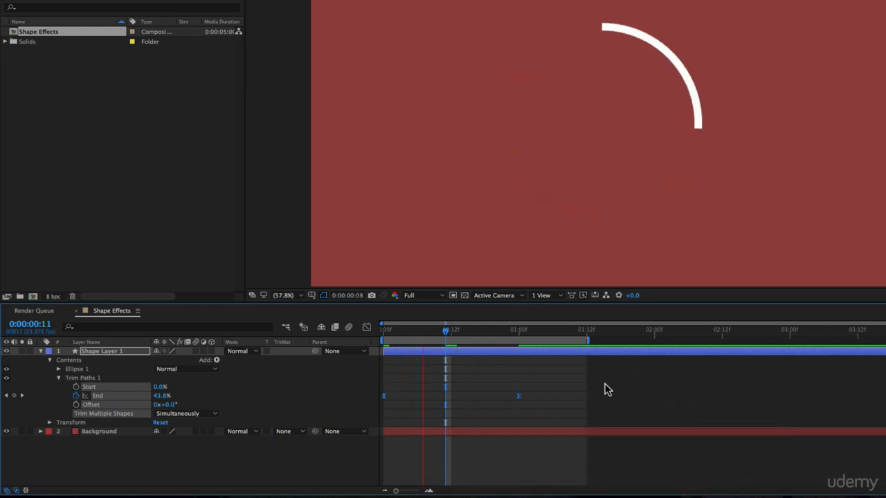
pyautogui.press('space')
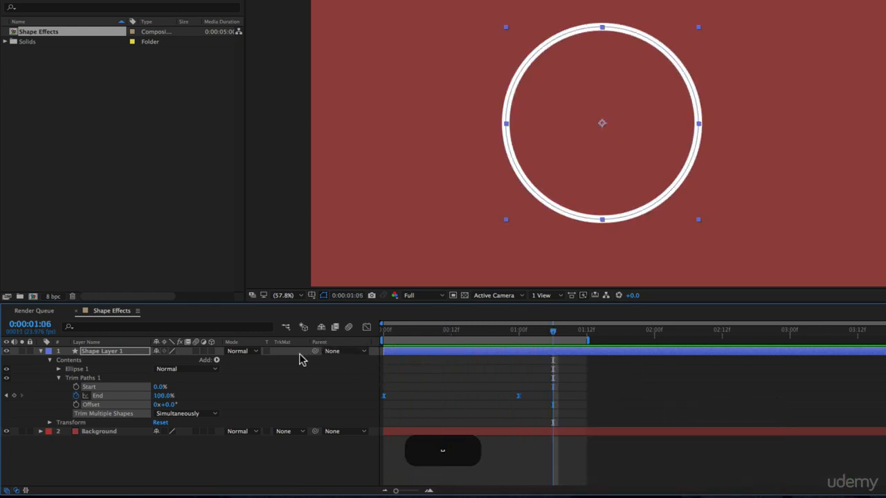
# Step: Show the speed graph for the Trim Paths End keyframes, extend their easing into a sharp central peak, and preview the result
pyautogui.click(366, 327)
pyautogui.click(612, 482)
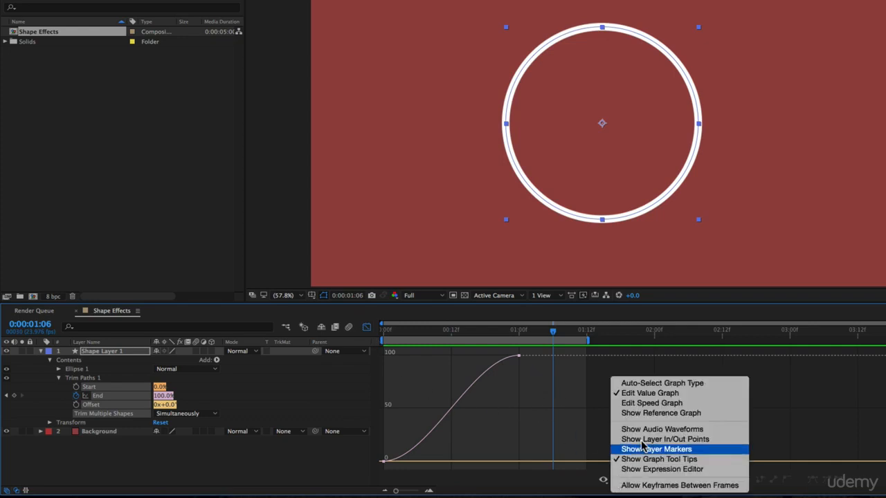
pyautogui.click(653, 407)
pyautogui.moveTo(541, 423); pyautogui.dragTo(353, 474)
pyautogui.moveTo(406, 461); pyautogui.dragTo(470, 459)
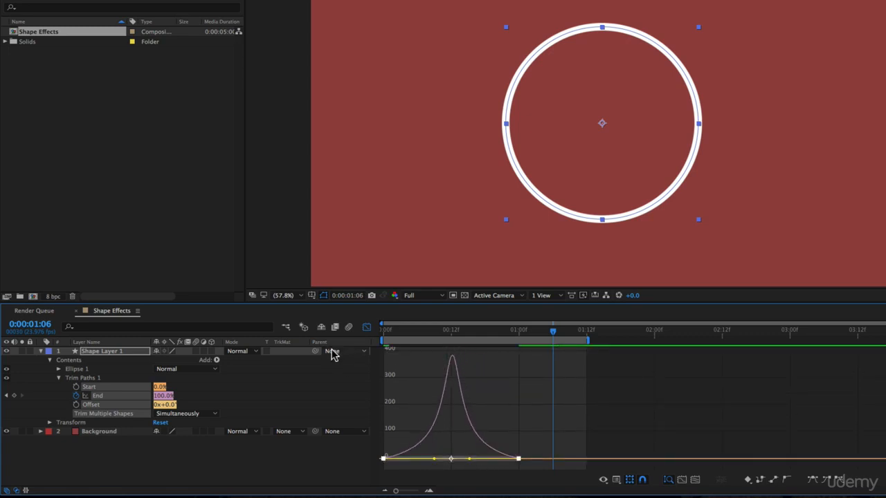
pyautogui.click(368, 330)
pyautogui.press('space')
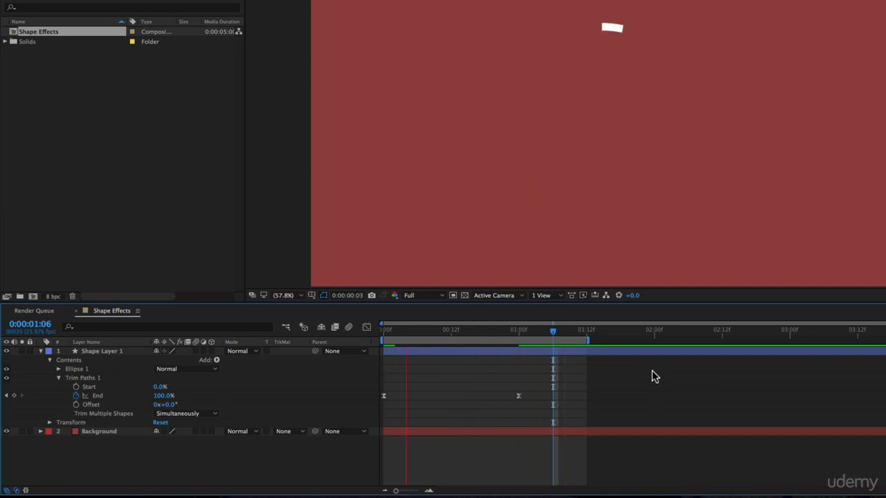
# Step: Enable motion blur for the composition and Shape Layer 1, and preview the animation
pyautogui.click(349, 327)
pyautogui.press('space')
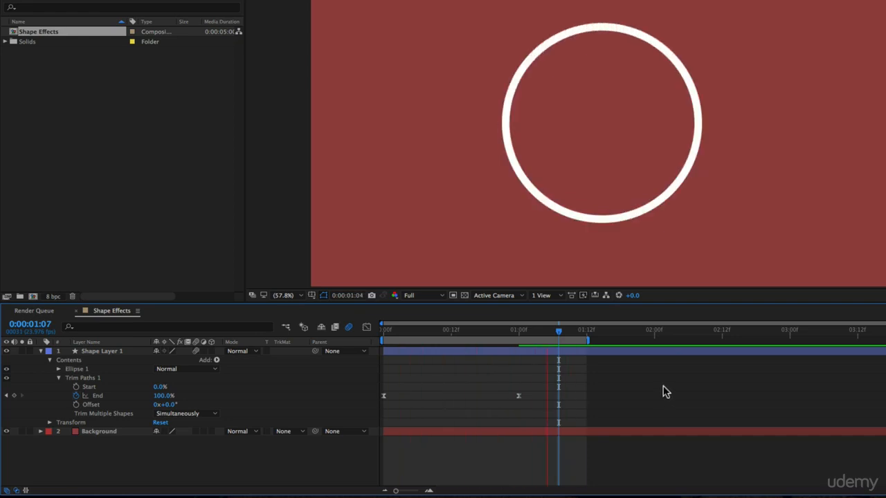
pyautogui.press('space')
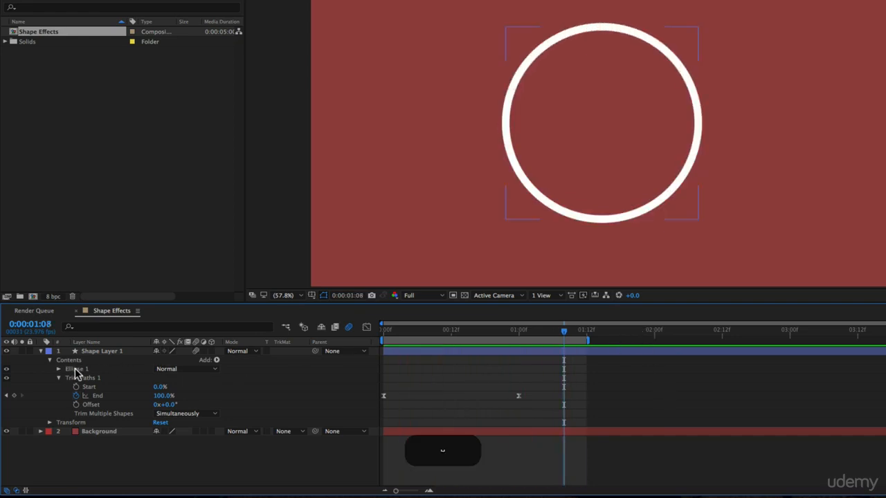
# Step: Add an empty group to Shape Layer 1 and move Ellipse 1 and Trim Paths 1 into it
pyautogui.click(58, 378)
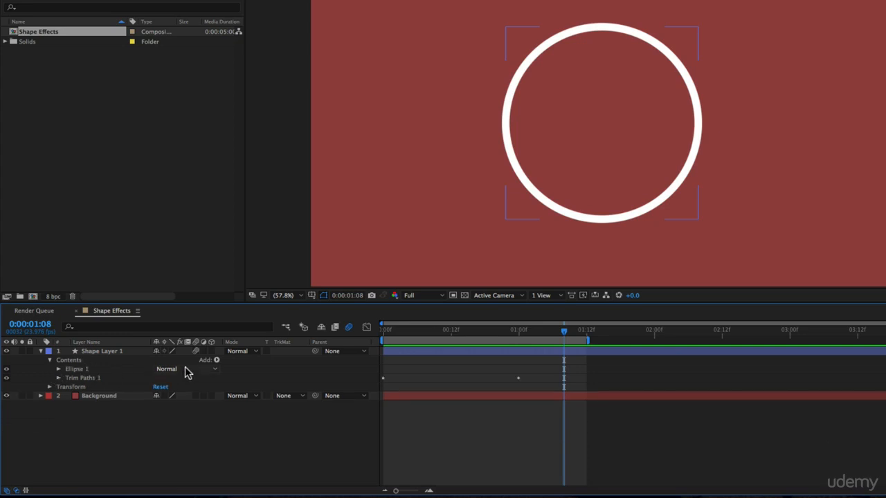
pyautogui.click(216, 361)
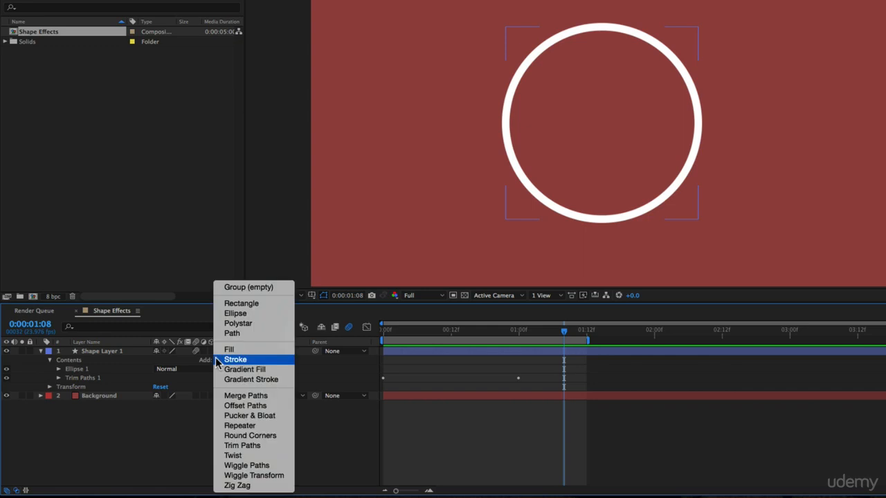
pyautogui.click(252, 287)
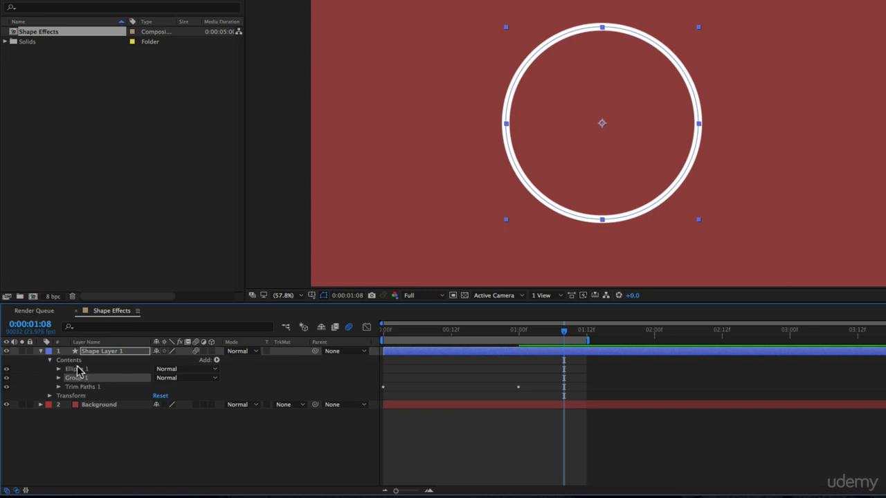
pyautogui.moveTo(74, 374)
pyautogui.mouseDown()
pyautogui.moveTo(88, 386)
pyautogui.moveTo(84, 373)
pyautogui.mouseUp()
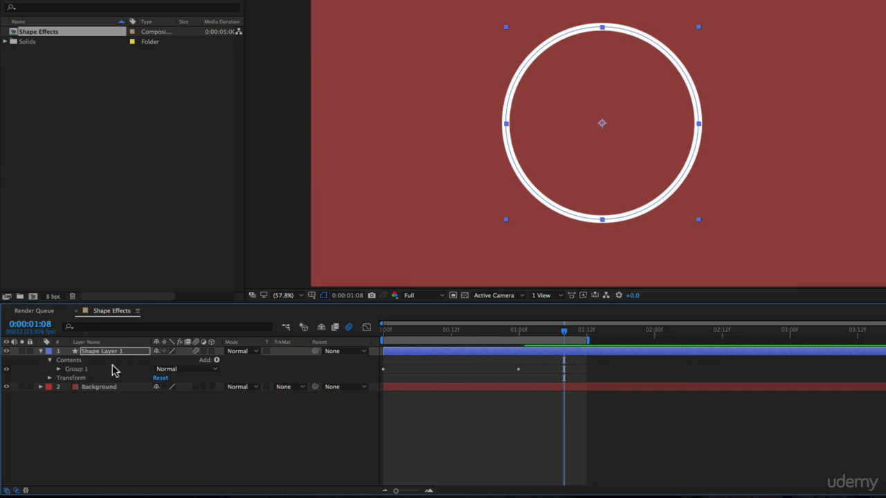
# Step: Duplicate Group 1 and scale the ellipse in the copy to 82%
pyautogui.click(78, 371)
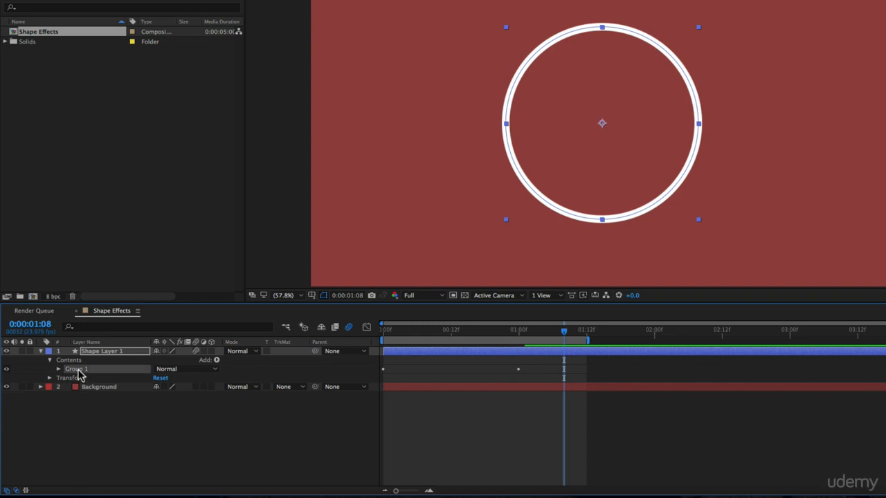
pyautogui.press('super+d')
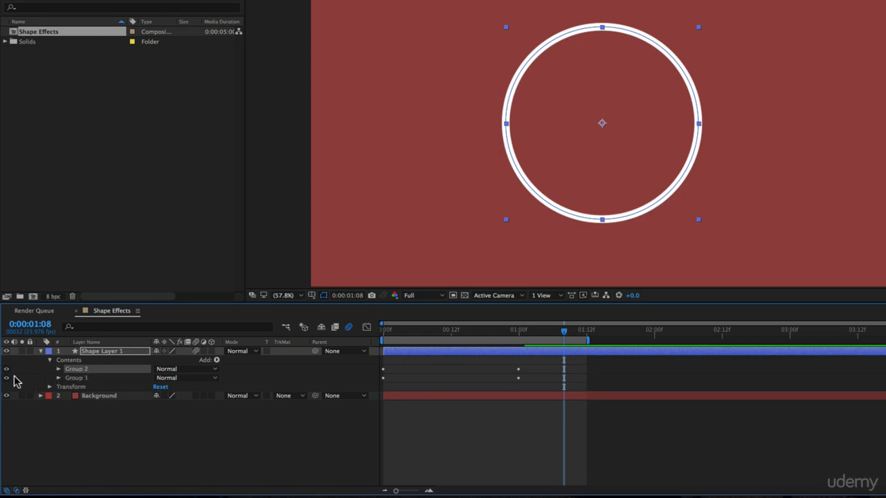
pyautogui.click(58, 378)
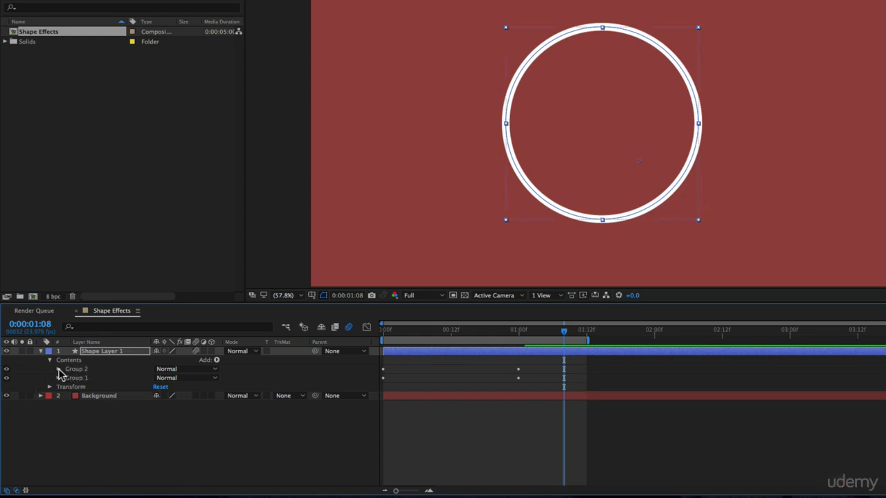
pyautogui.click(58, 369)
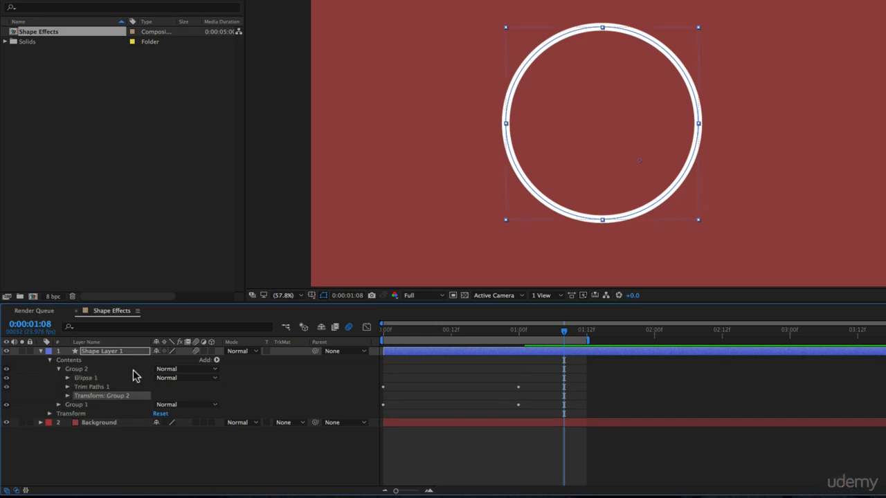
pyautogui.click(68, 378)
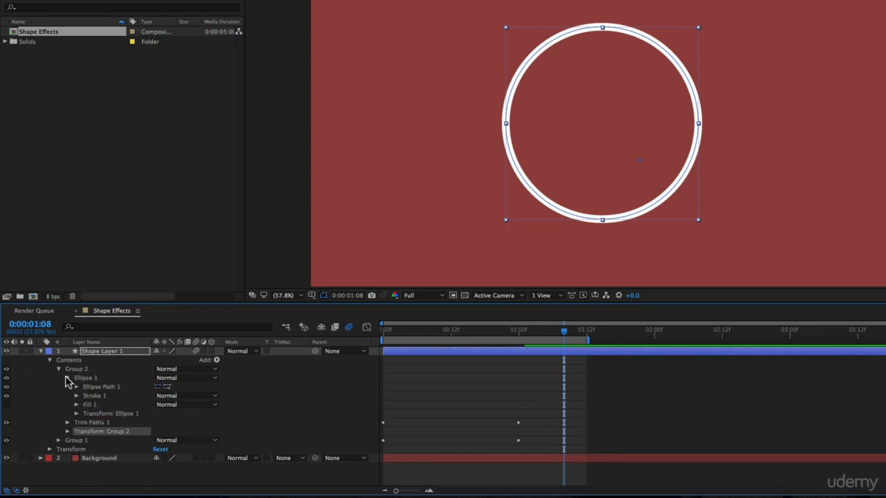
pyautogui.click(76, 414)
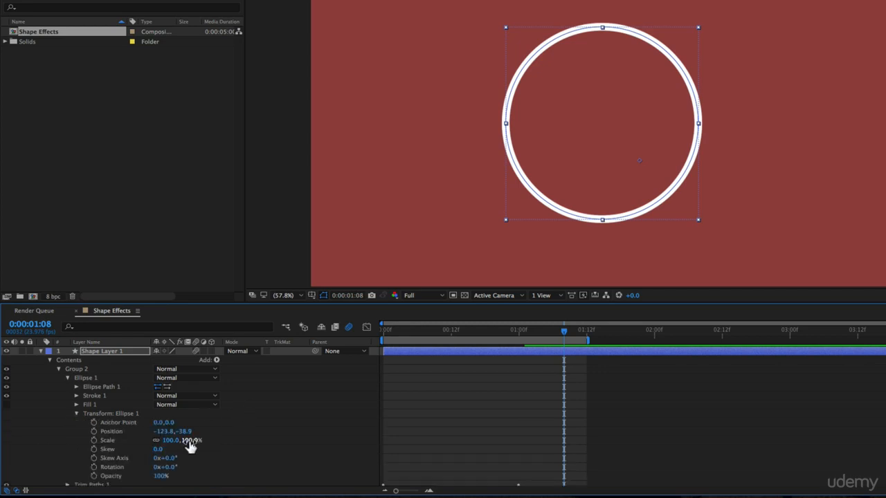
pyautogui.moveTo(187, 441)
pyautogui.mouseDown()
pyautogui.moveTo(179, 443)
pyautogui.moveTo(187, 449)
pyautogui.mouseUp()
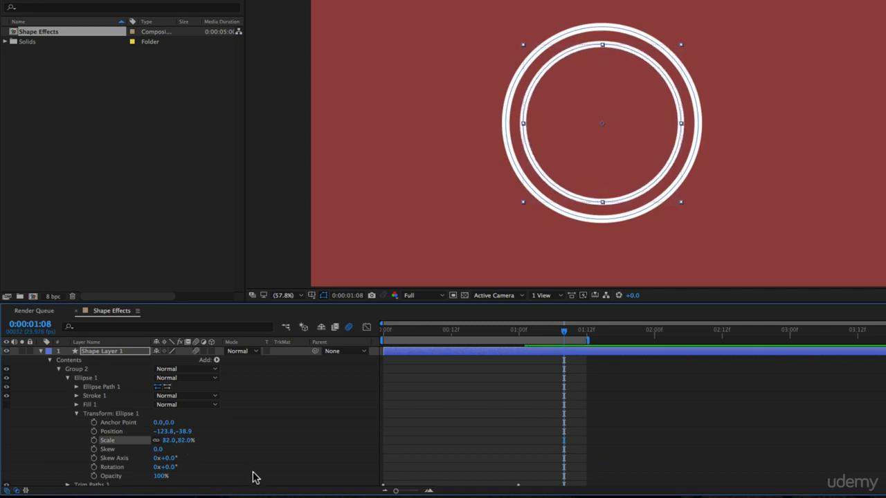
# Step: Set the inner circle's stroke width in Group 2 to 7 and preview both circles drawing on
pyautogui.click(78, 413)
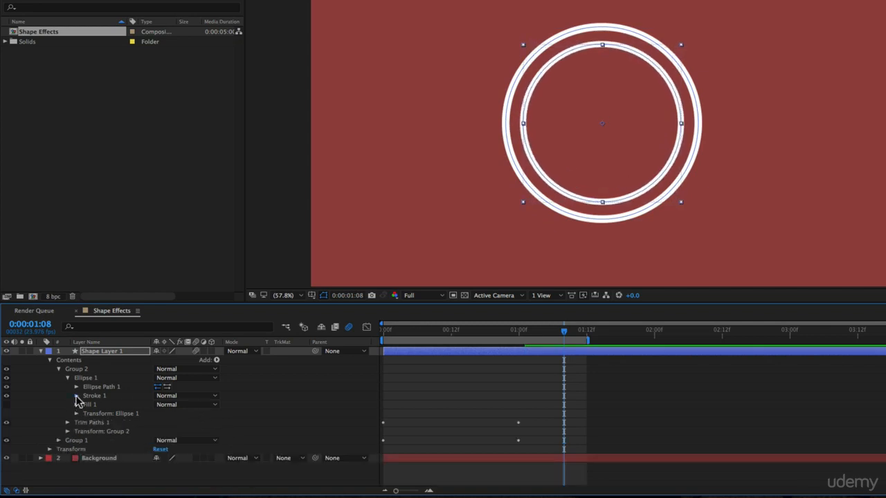
pyautogui.click(76, 396)
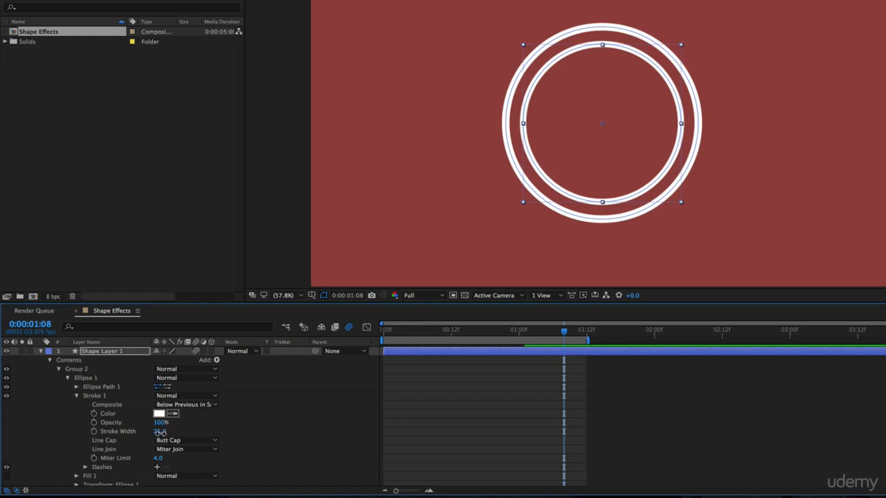
pyautogui.moveTo(159, 432); pyautogui.dragTo(152, 432)
pyautogui.click(487, 423)
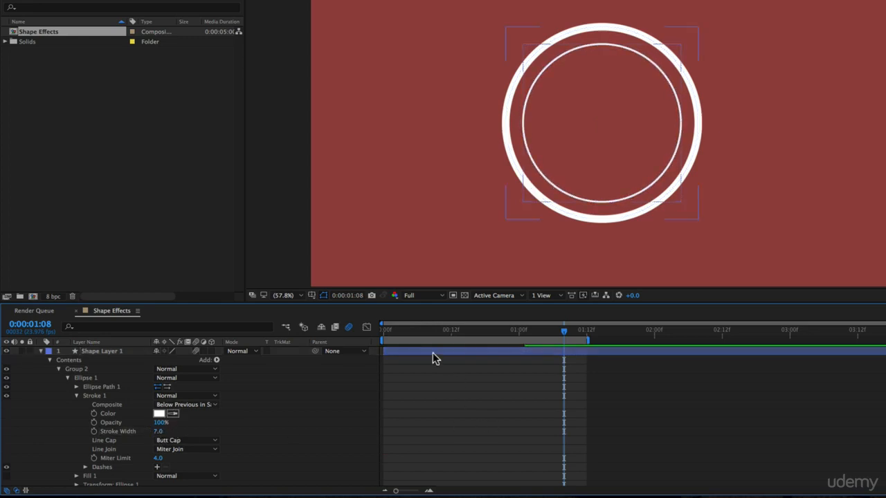
pyautogui.press('space')
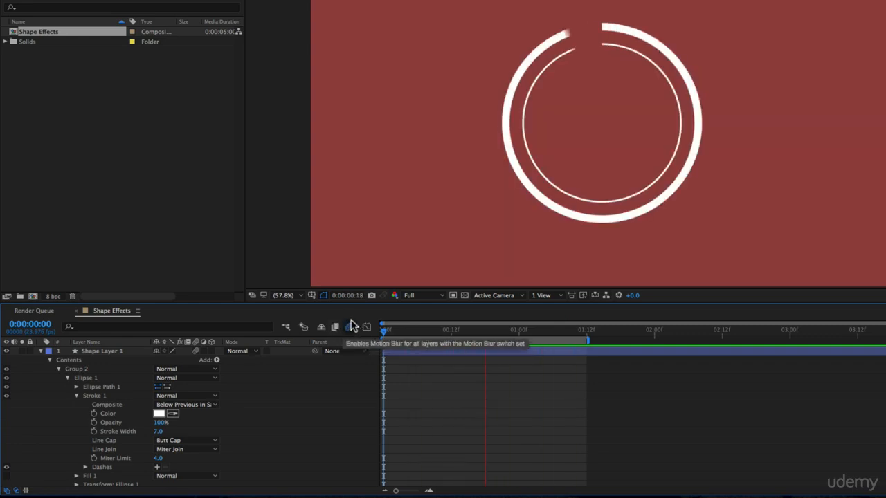
pyautogui.press('space')
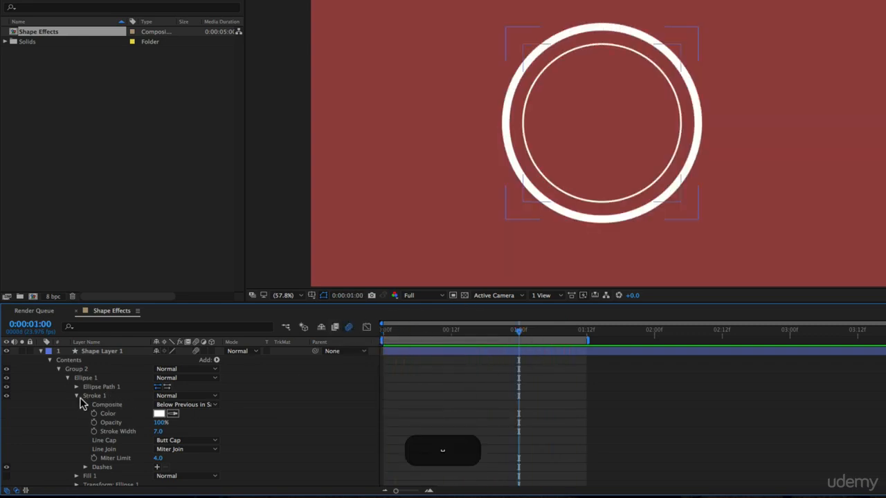
# Step: Collapse Group 2's properties and duplicate the group to make a third circle
pyautogui.click(75, 396)
pyautogui.click(67, 378)
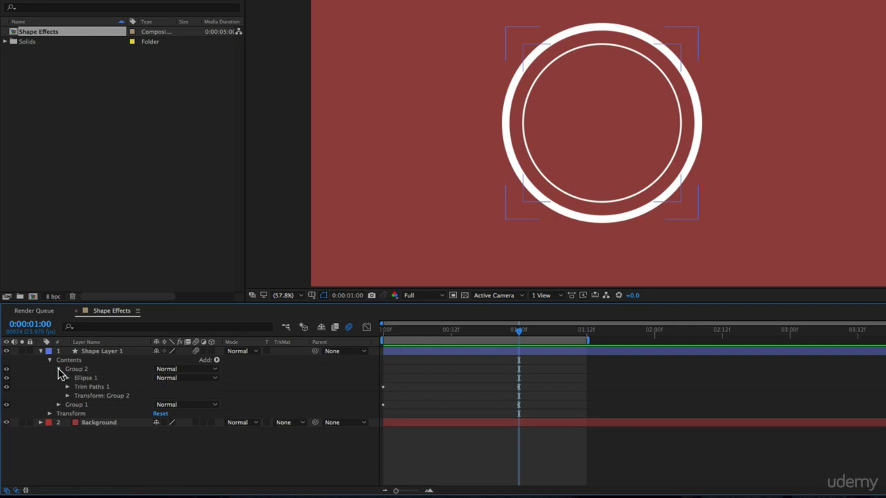
pyautogui.click(59, 369)
pyautogui.click(102, 369)
pyautogui.press('super+d')
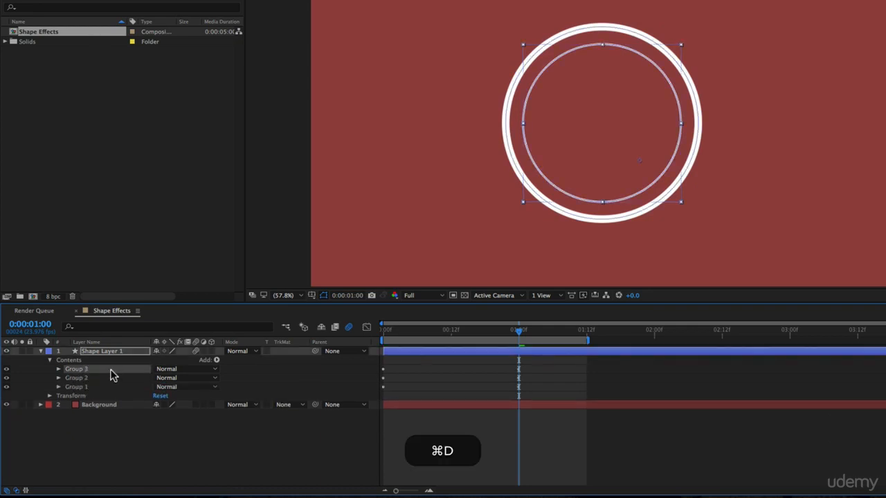
# Step: Scale up the ellipse in Group 3 so its thin circle sits between the outer and inner circles
pyautogui.click(58, 370)
pyautogui.click(68, 378)
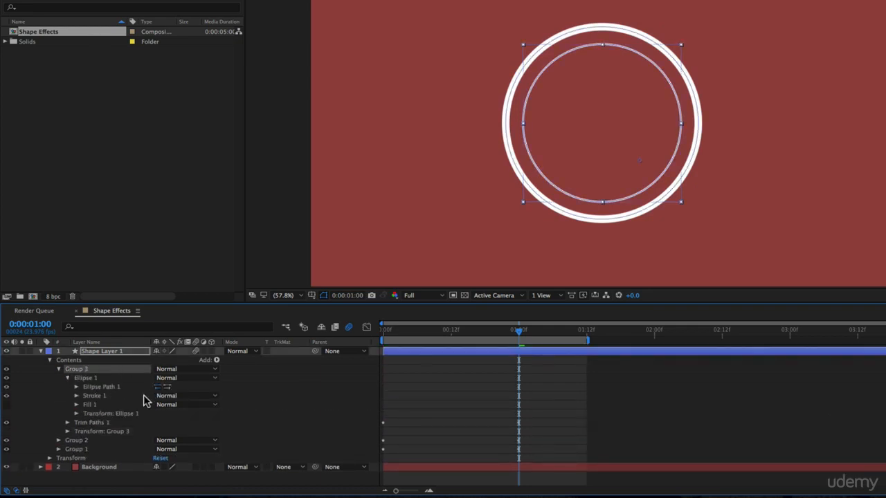
pyautogui.click(77, 414)
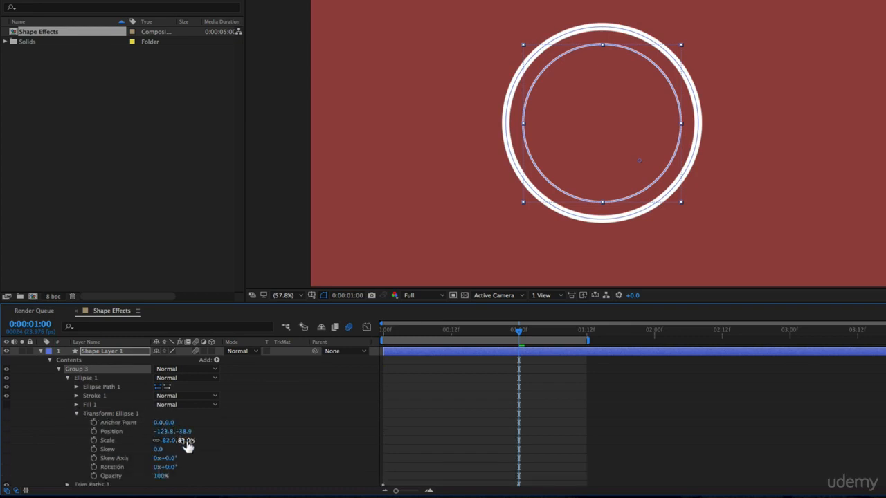
pyautogui.moveTo(187, 444); pyautogui.dragTo(191, 441)
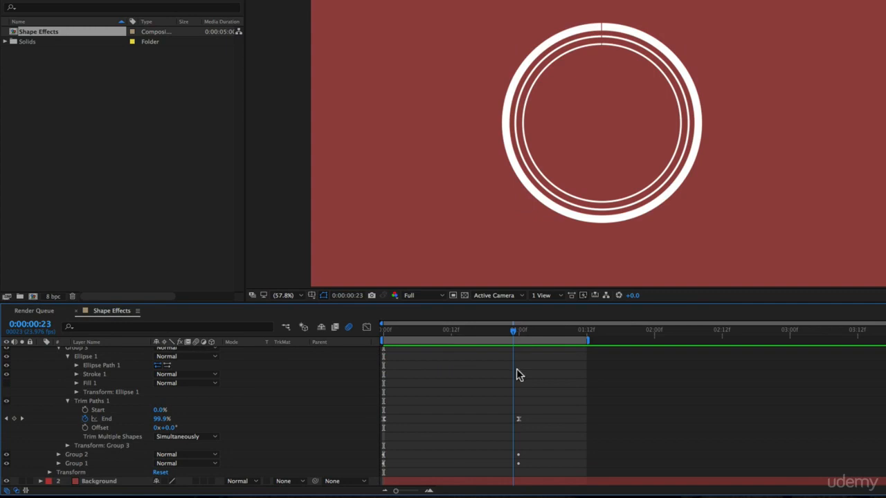
# Step: Delete the End keyframes from Group 3's Trim Paths and set its Start value to 100% at 0:00:01:00
pyautogui.press('space')
pyautogui.moveTo(564, 385); pyautogui.dragTo(339, 436)
pyautogui.press('BackSpace')
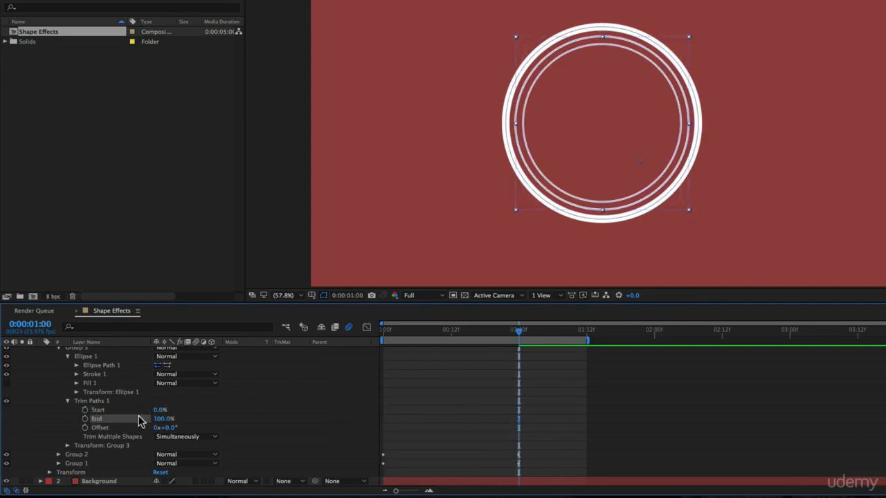
pyautogui.moveTo(159, 409); pyautogui.dragTo(247, 415)
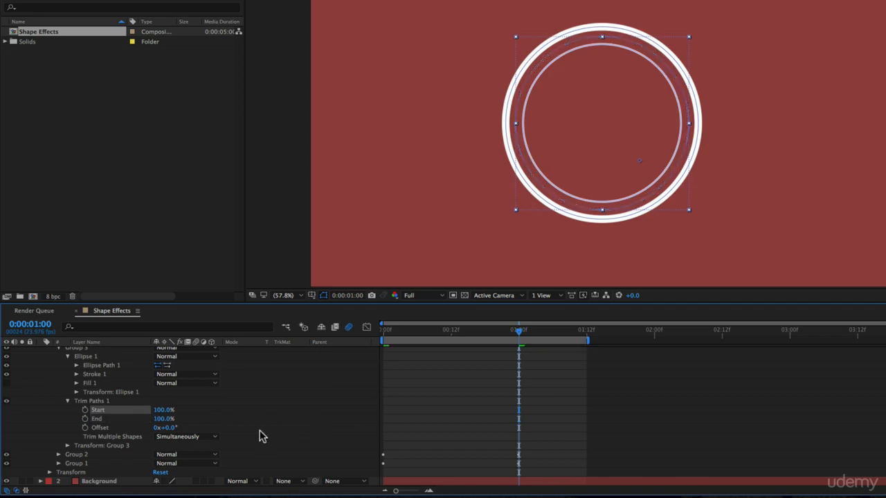
# Step: Set the End value of Group 3's Trim Paths to 0% and keyframe it at 0:00:01:00
pyautogui.moveTo(171, 419); pyautogui.dragTo(90, 435)
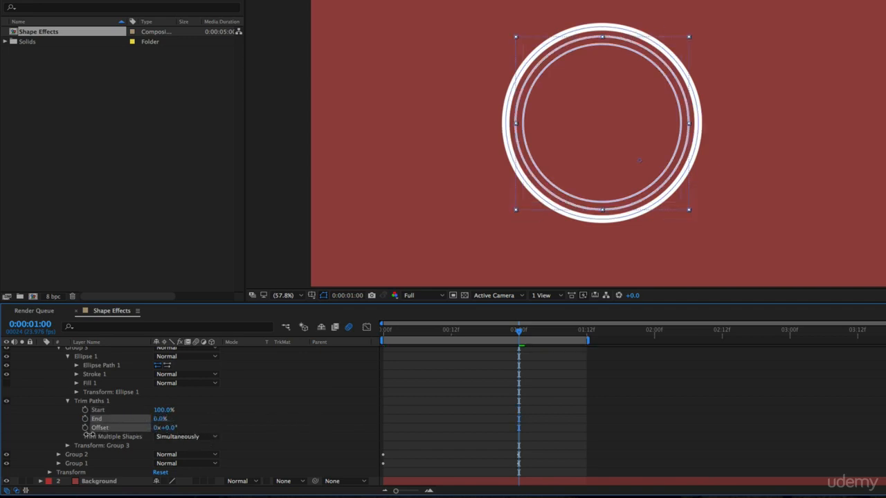
pyautogui.click(527, 386)
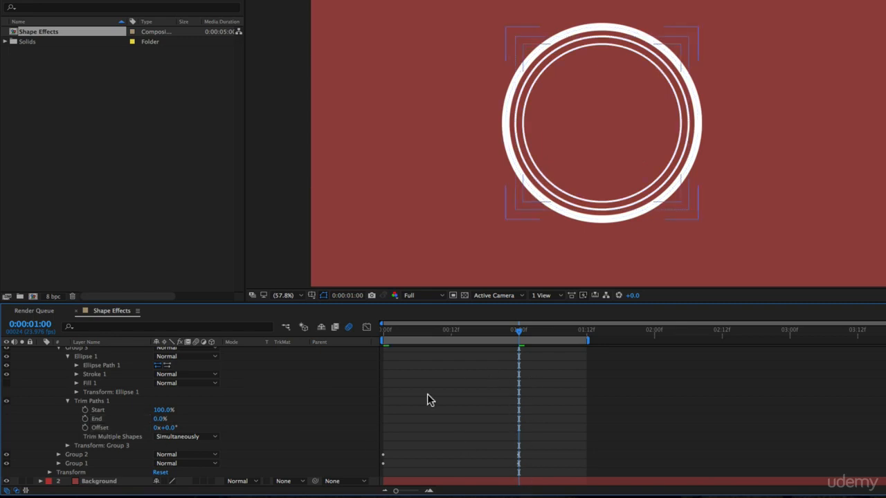
pyautogui.click(83, 418)
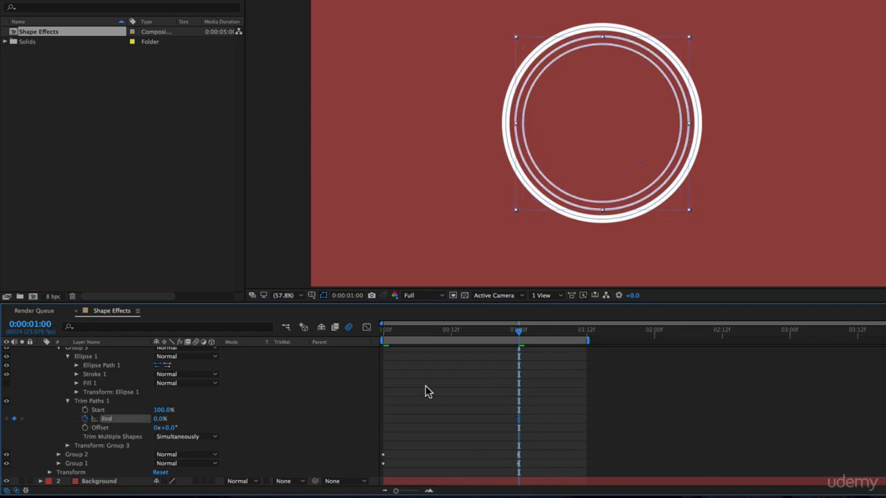
# Step: Keyframe the End value of Group 3's Trim Paths at 100% at 0:00:00:00 and preview all three circles drawing on
pyautogui.click(382, 332)
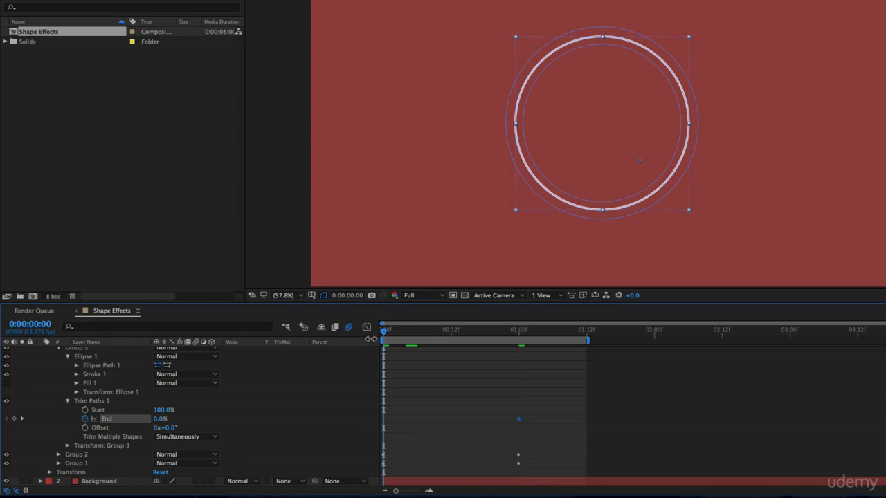
pyautogui.click(159, 419)
pyautogui.moveTo(160, 422); pyautogui.dragTo(276, 428)
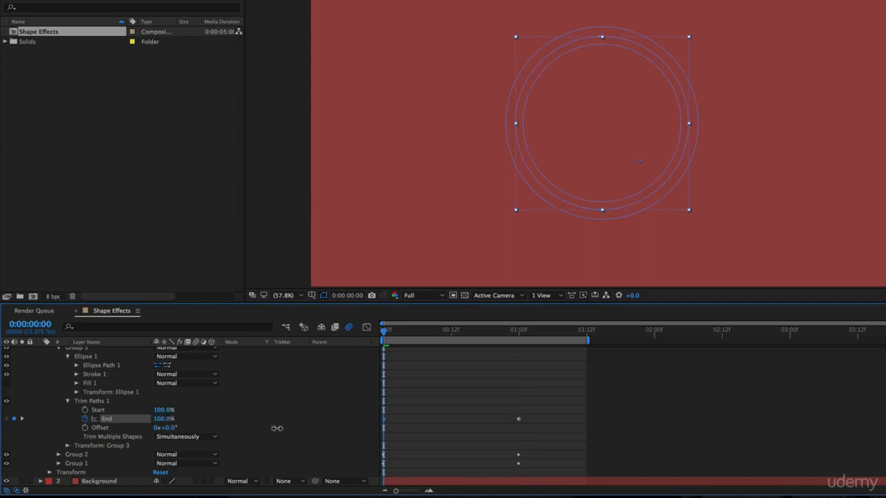
pyautogui.click(484, 409)
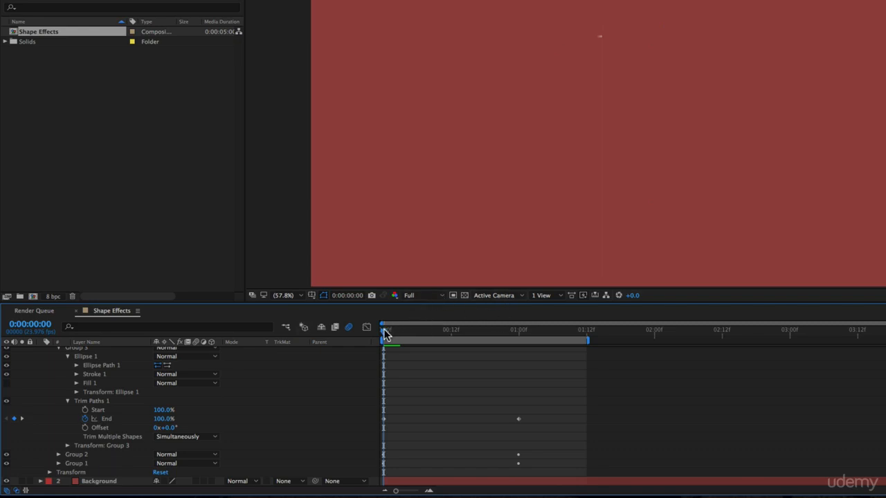
pyautogui.moveTo(383, 329)
pyautogui.mouseDown()
pyautogui.moveTo(526, 346)
pyautogui.moveTo(282, 346)
pyautogui.mouseUp()
pyautogui.press('space')
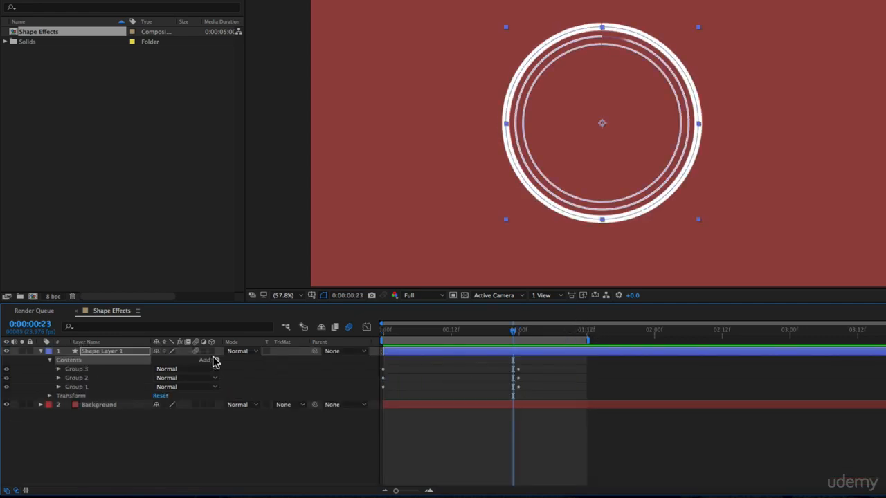
# Step: Review the shape operators that can be added to Shape Layer 1 and return to the animation's first frame
pyautogui.click(216, 361)
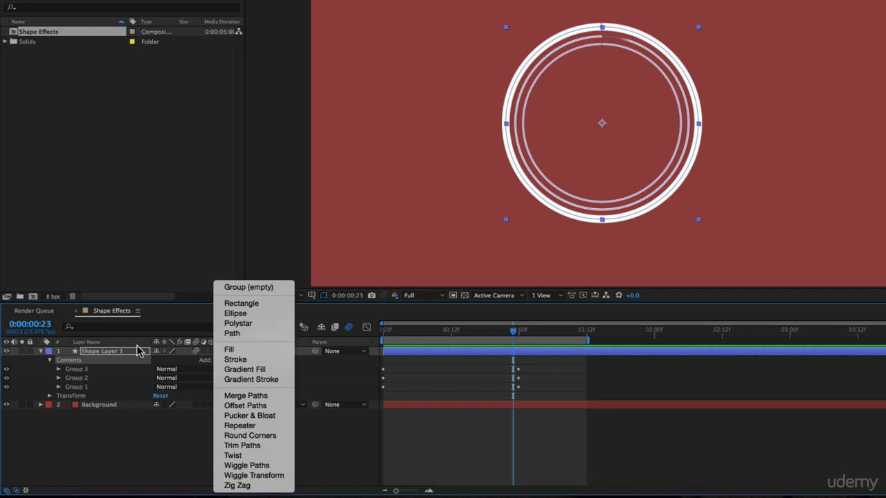
pyautogui.click(482, 377)
pyautogui.moveTo(438, 333); pyautogui.dragTo(417, 333)
pyautogui.press('Home')
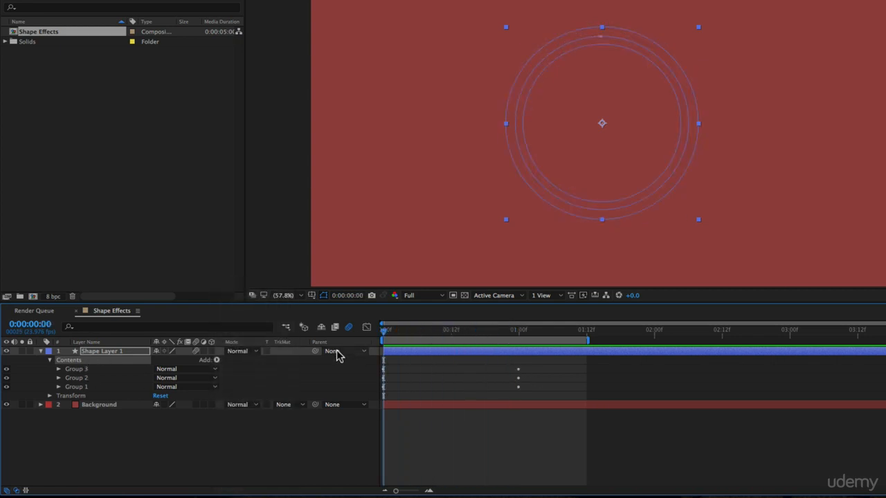